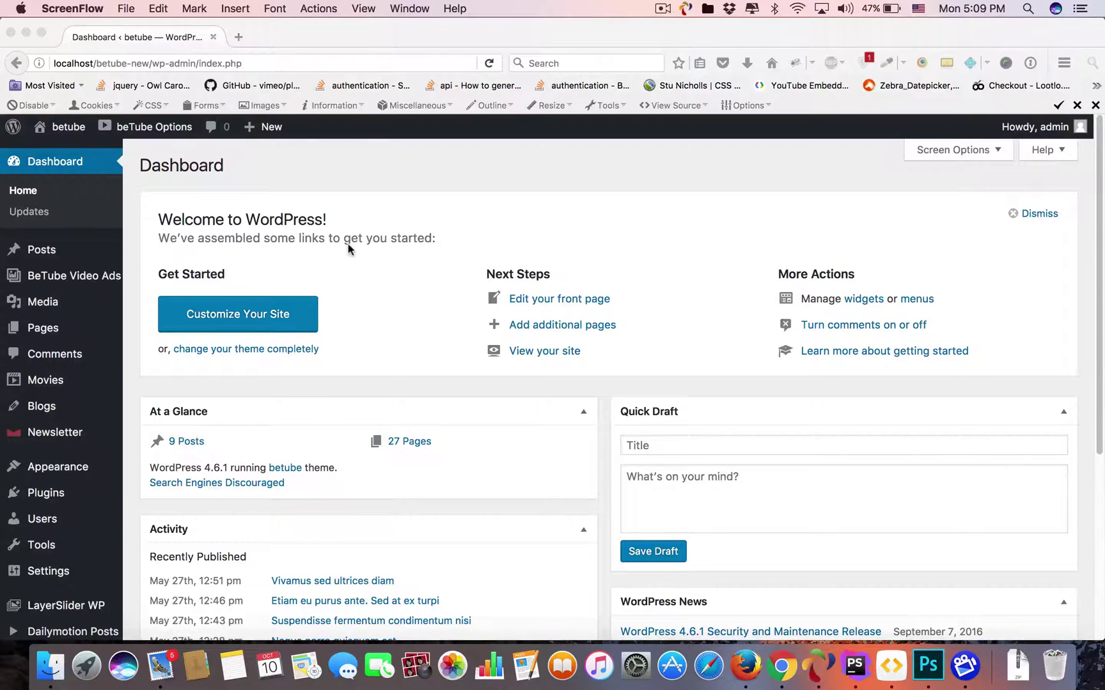
Open the BeTube Video Ads list from the admin sidebar flyout.
{"action": "left_click", "coordinate": [64, 282]}
{"action": "mouse_move", "coordinate": [73, 275]}
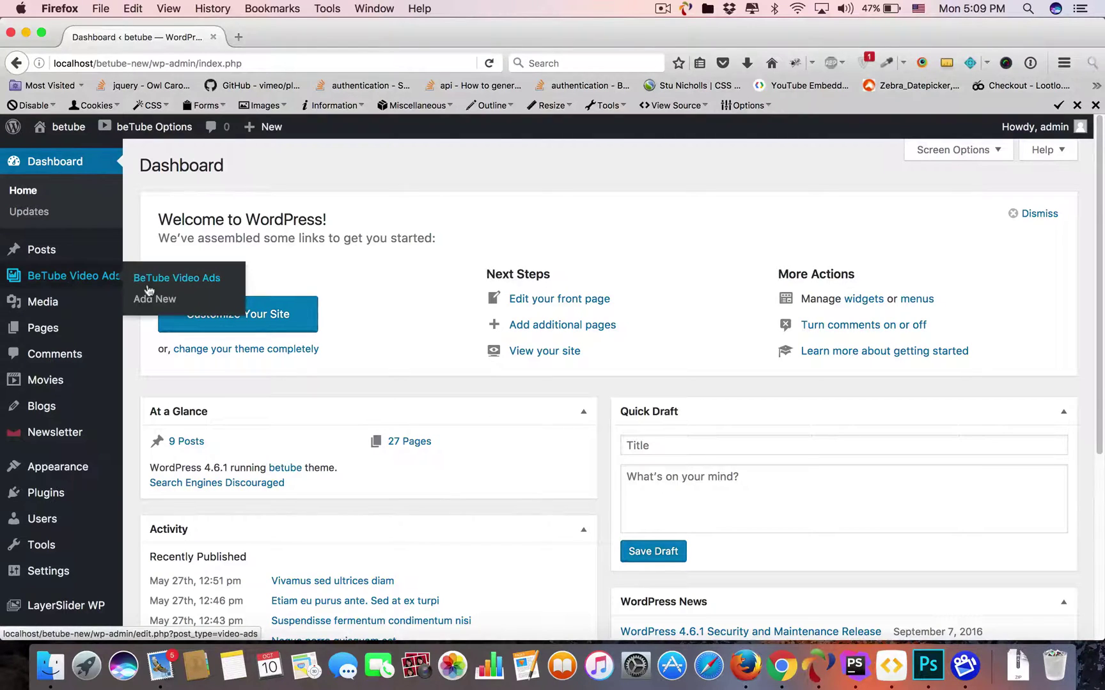
{"action": "left_click", "coordinate": [158, 286]}
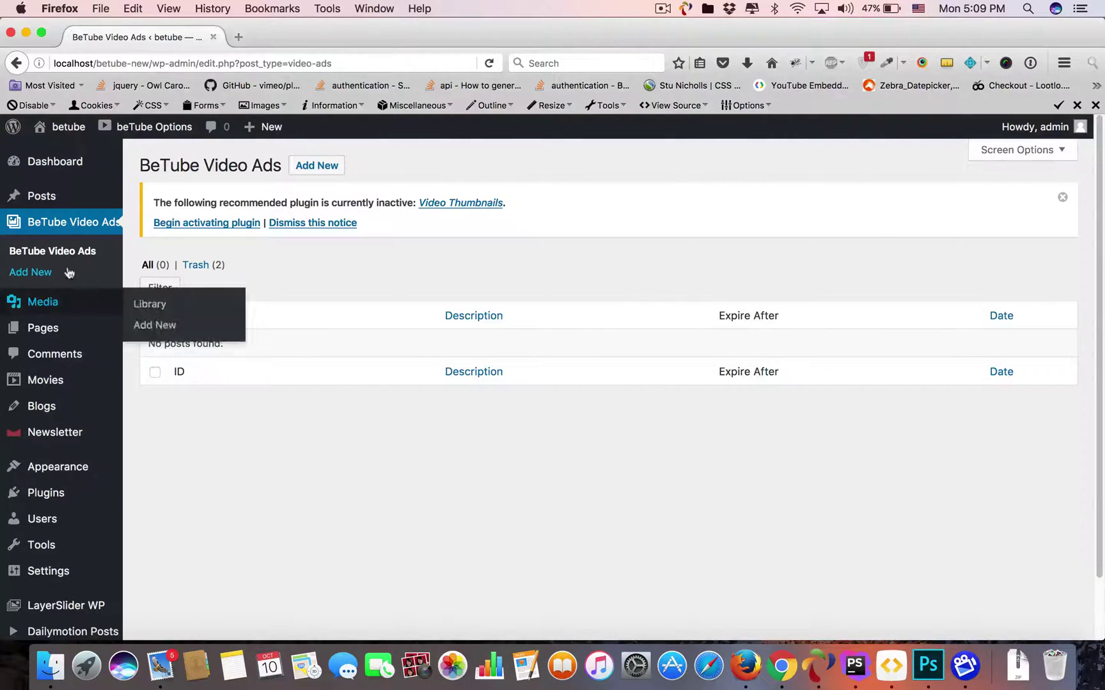
Start a new ad titled 'youtube video' with its ad type set to video.
{"action": "left_click", "coordinate": [32, 272]}
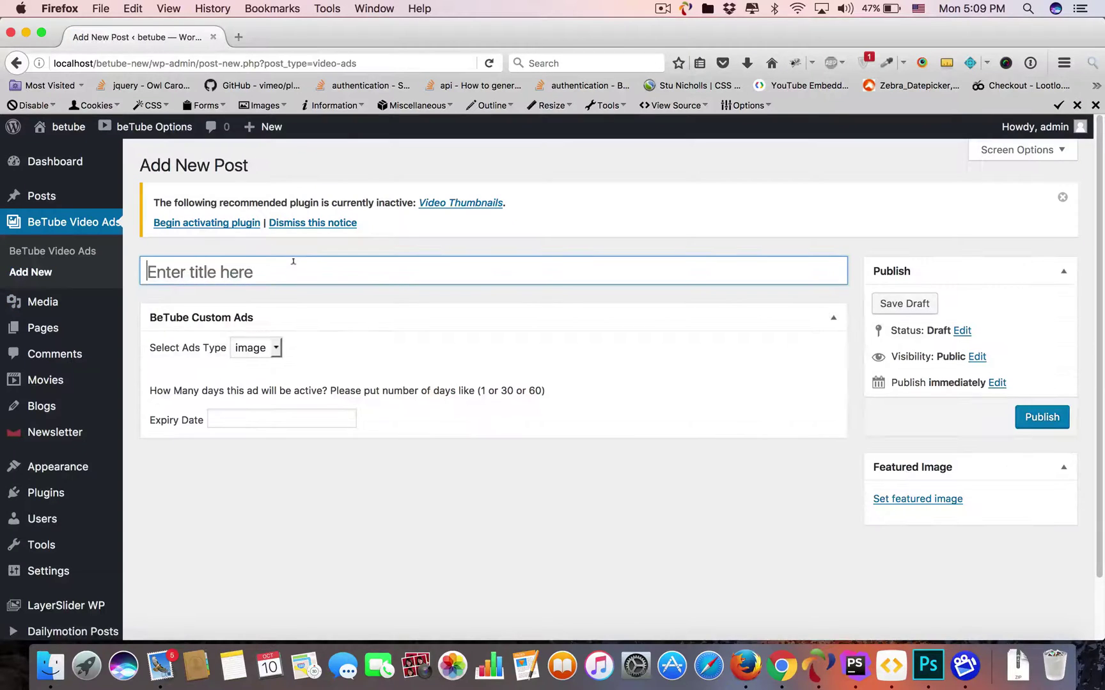
{"action": "type", "text": "youtub"}
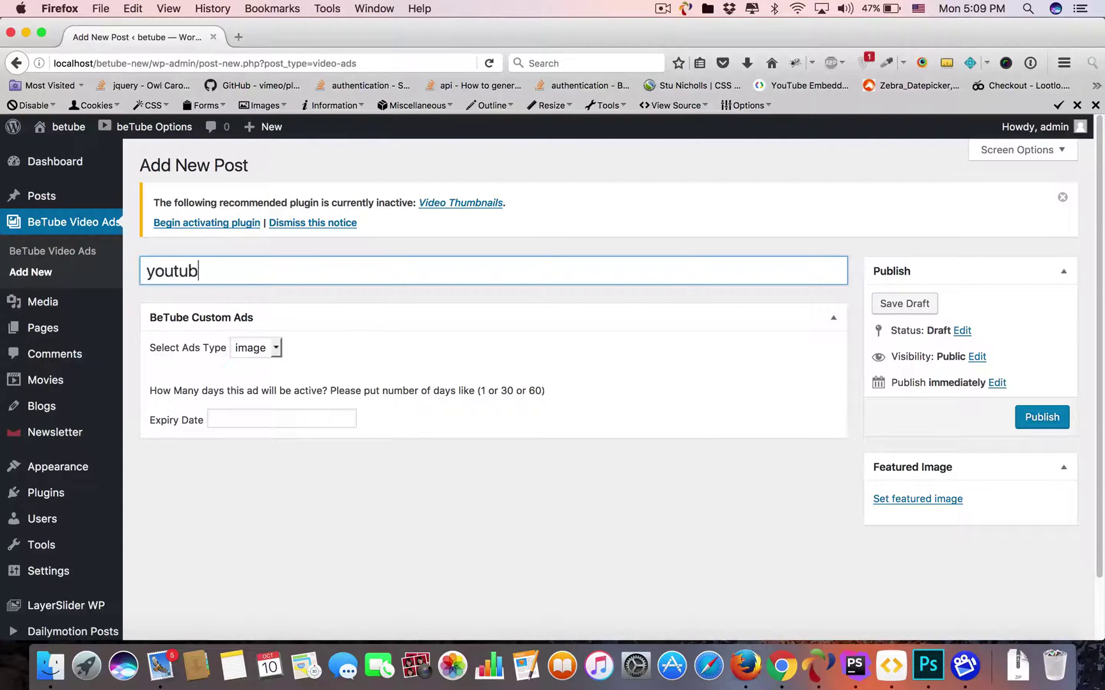
{"action": "type", "text": "e vid"}
{"action": "type", "text": "eo"}
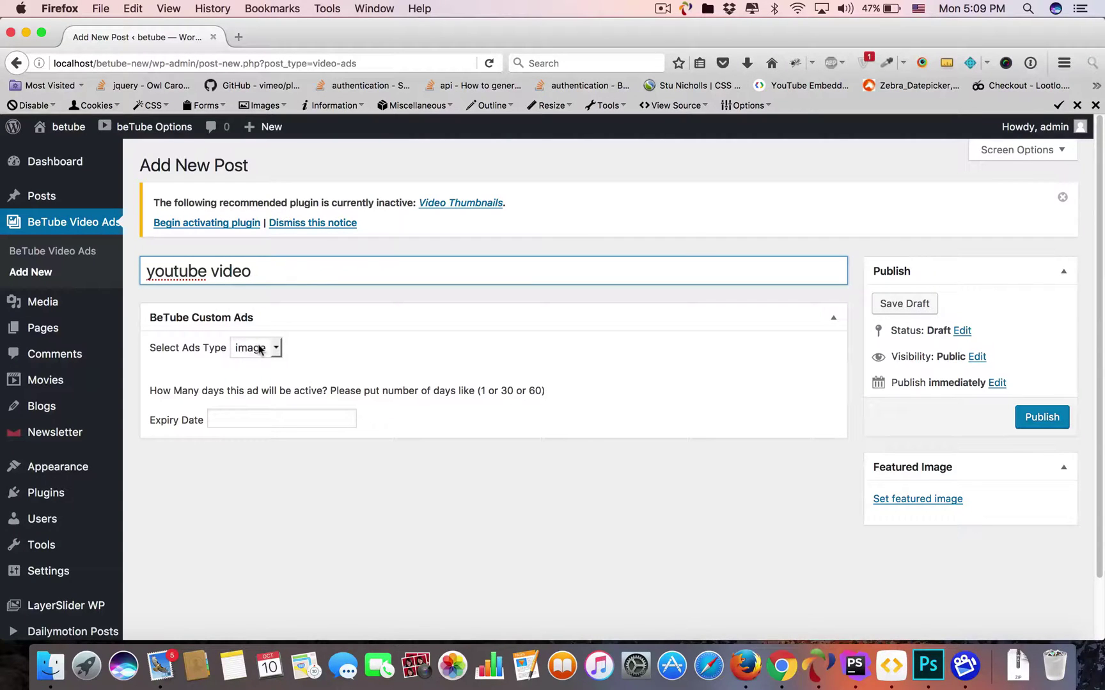
{"action": "left_click", "coordinate": [261, 349]}
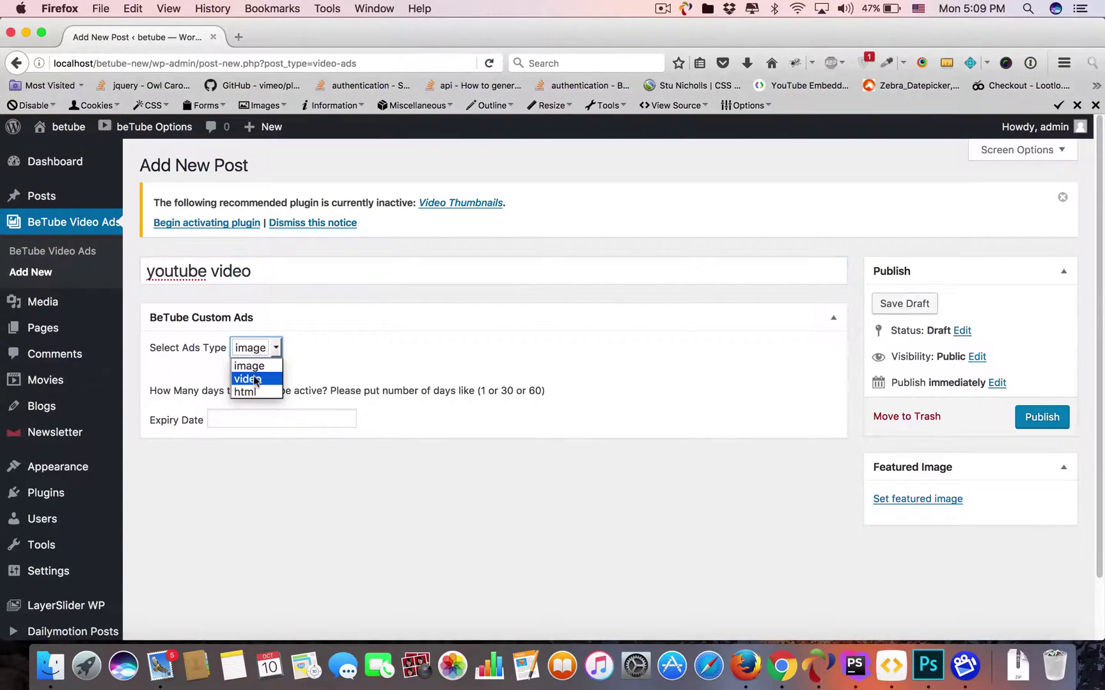
{"action": "left_click", "coordinate": [254, 379]}
{"action": "left_click", "coordinate": [262, 351]}
{"action": "left_click", "coordinate": [254, 392]}
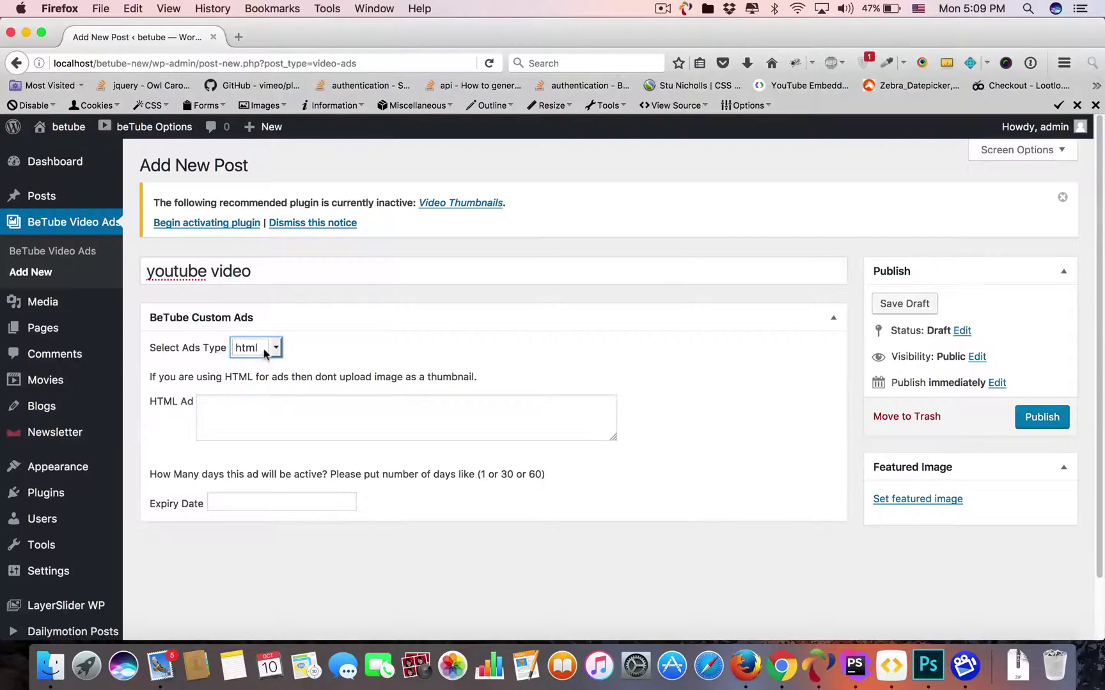
{"action": "left_click", "coordinate": [264, 350]}
{"action": "left_click", "coordinate": [263, 379]}
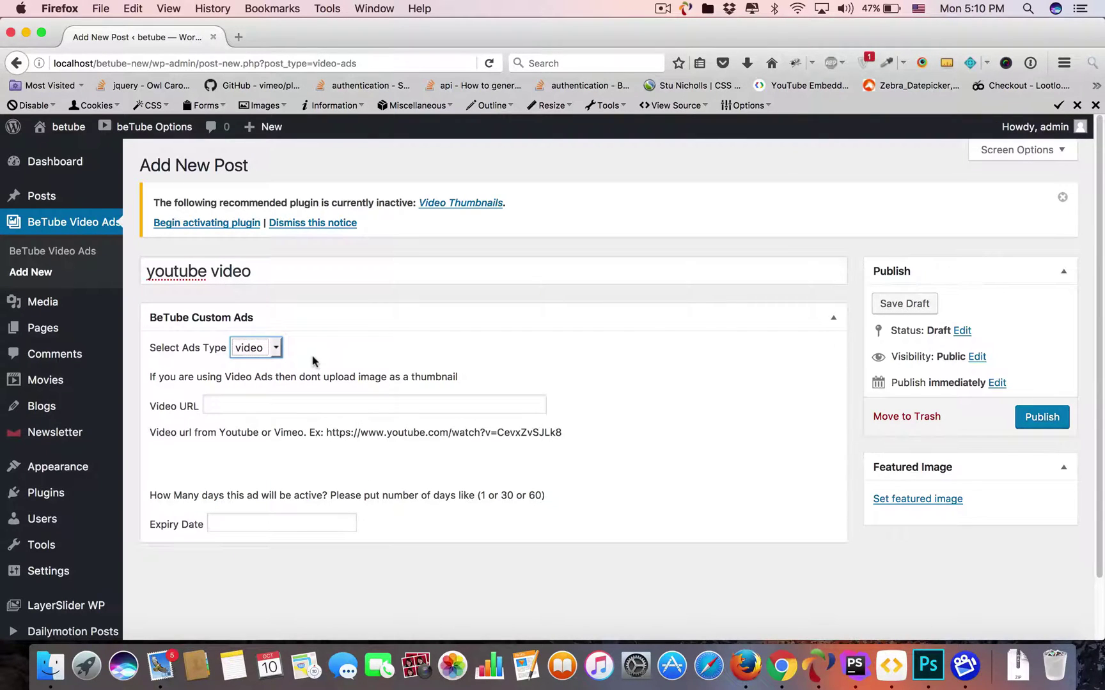
Fill in the suggested YouTube URL, set a 5-day expiry, and publish the ad.
{"action": "left_click", "coordinate": [277, 399]}
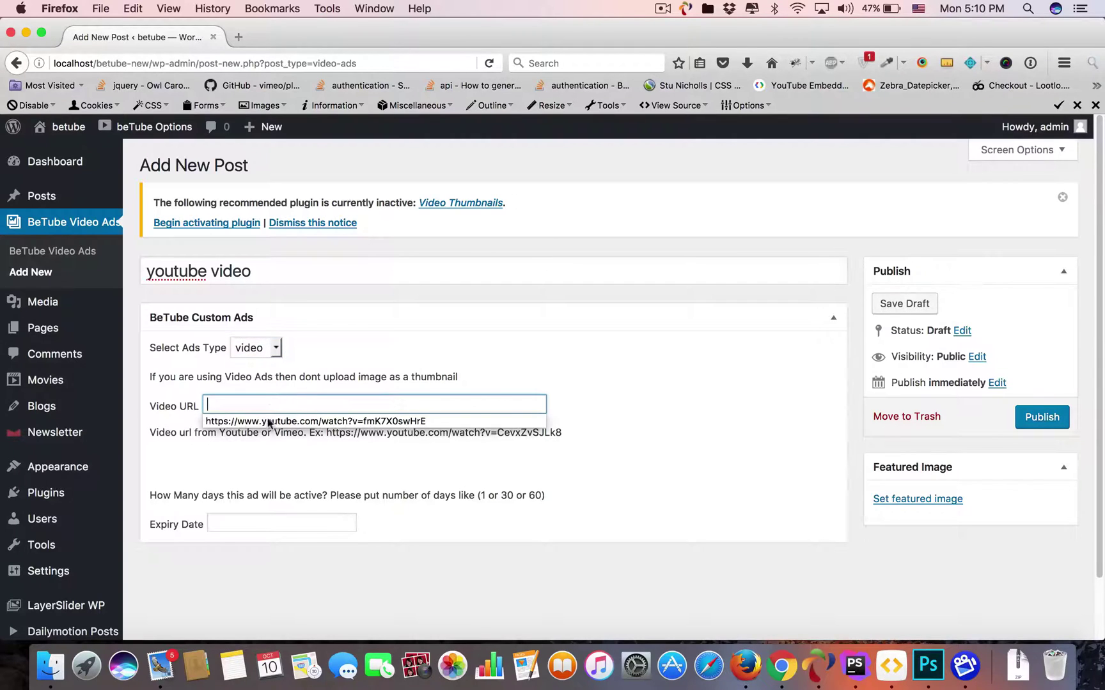
{"action": "left_click", "coordinate": [268, 424]}
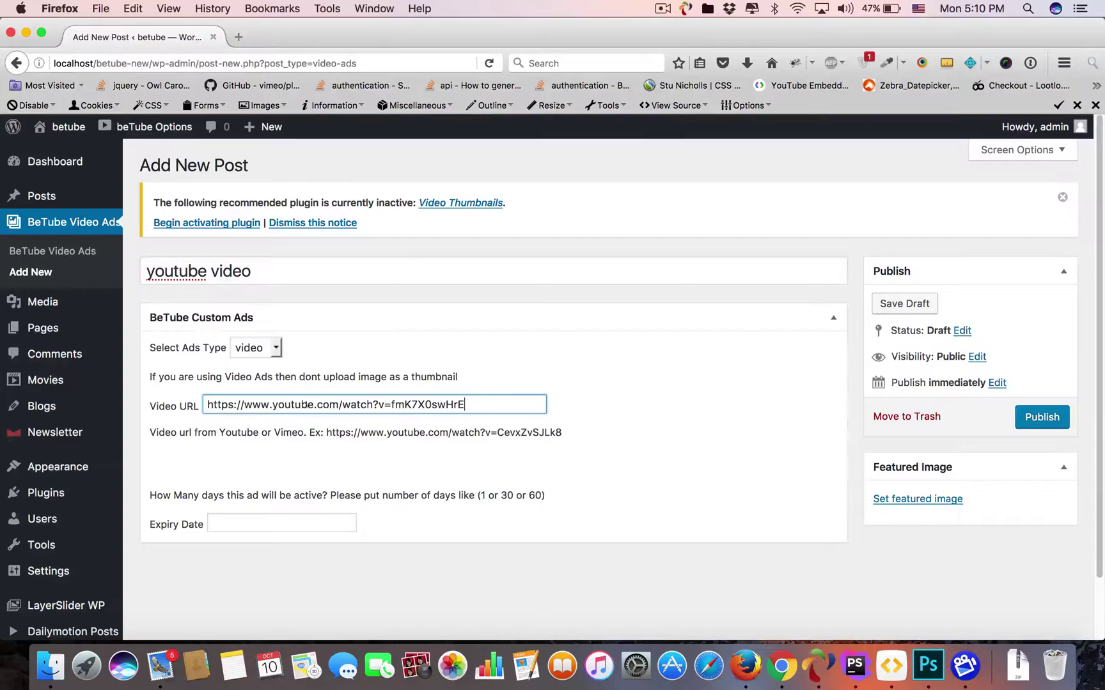
{"action": "left_click", "coordinate": [250, 519]}
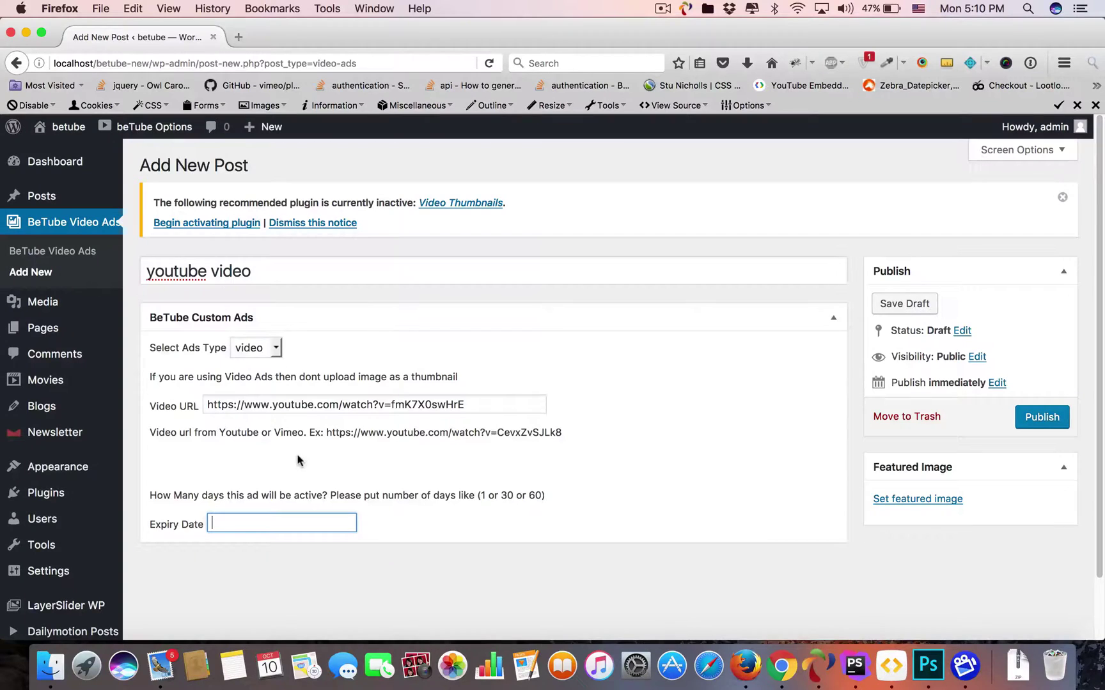
{"action": "type", "text": "5"}
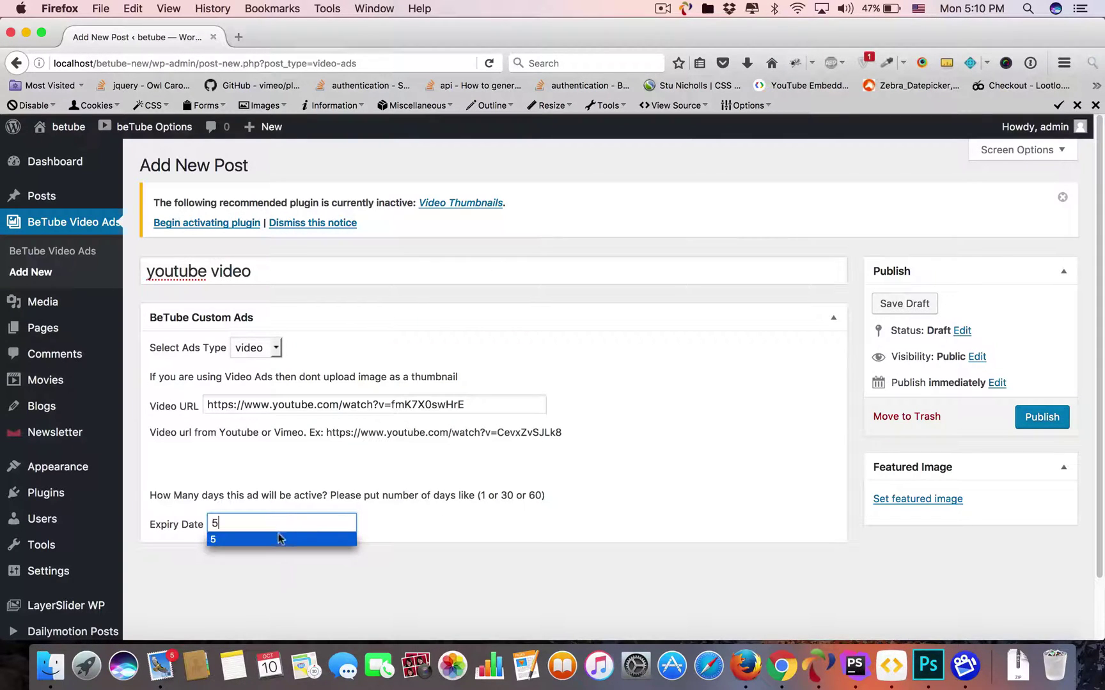
{"action": "left_click", "coordinate": [278, 538]}
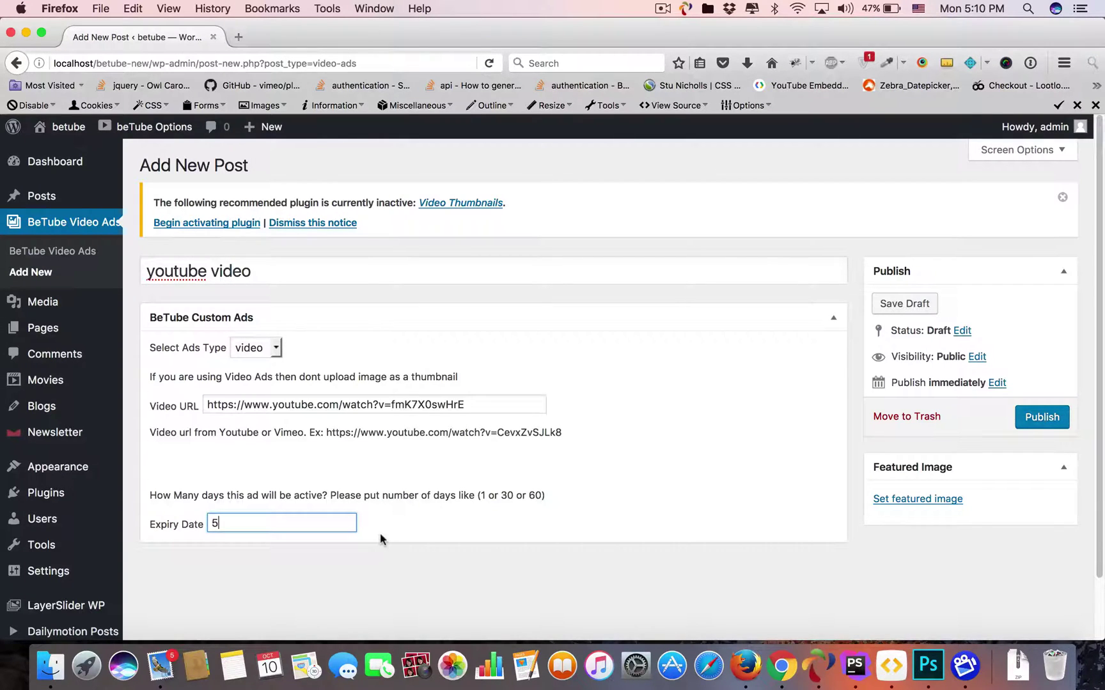
{"action": "left_click", "coordinate": [1047, 417]}
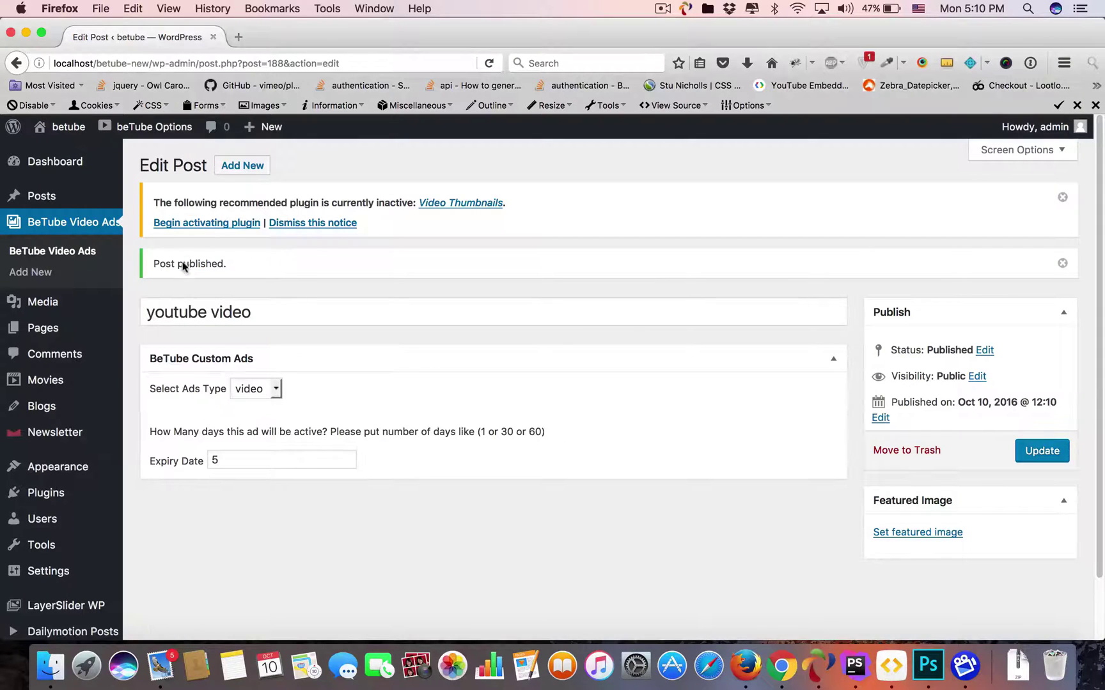
Create a new ad titled 'image ad' with ad type image and a 9-day expiry.
{"action": "left_click", "coordinate": [65, 251]}
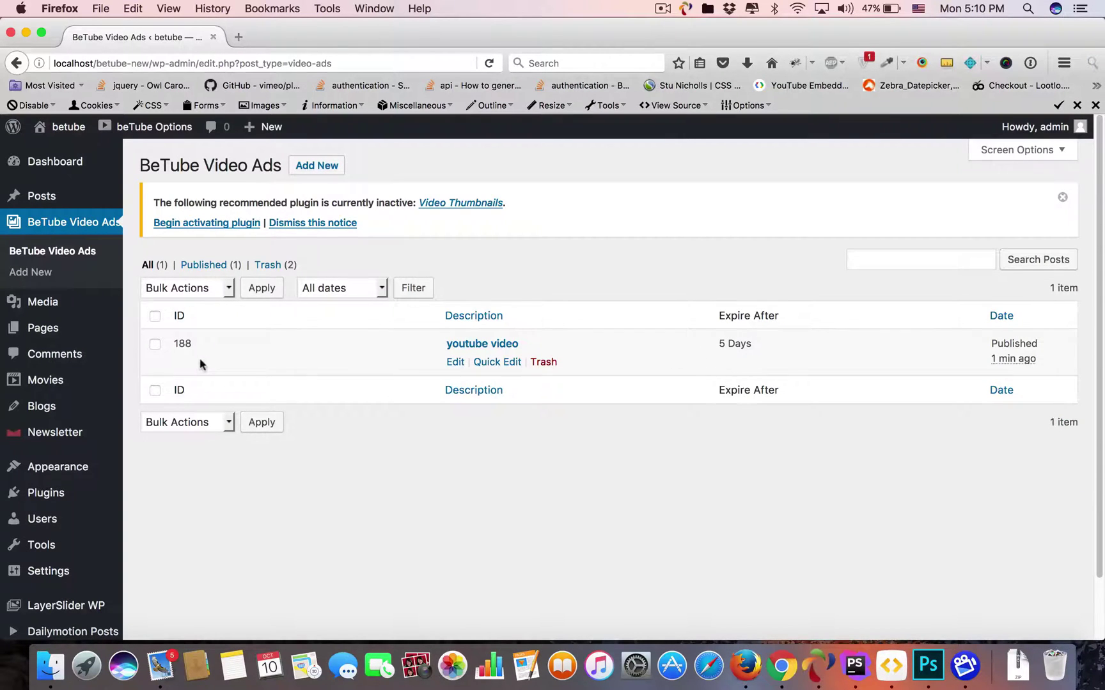
{"action": "left_click", "coordinate": [64, 274]}
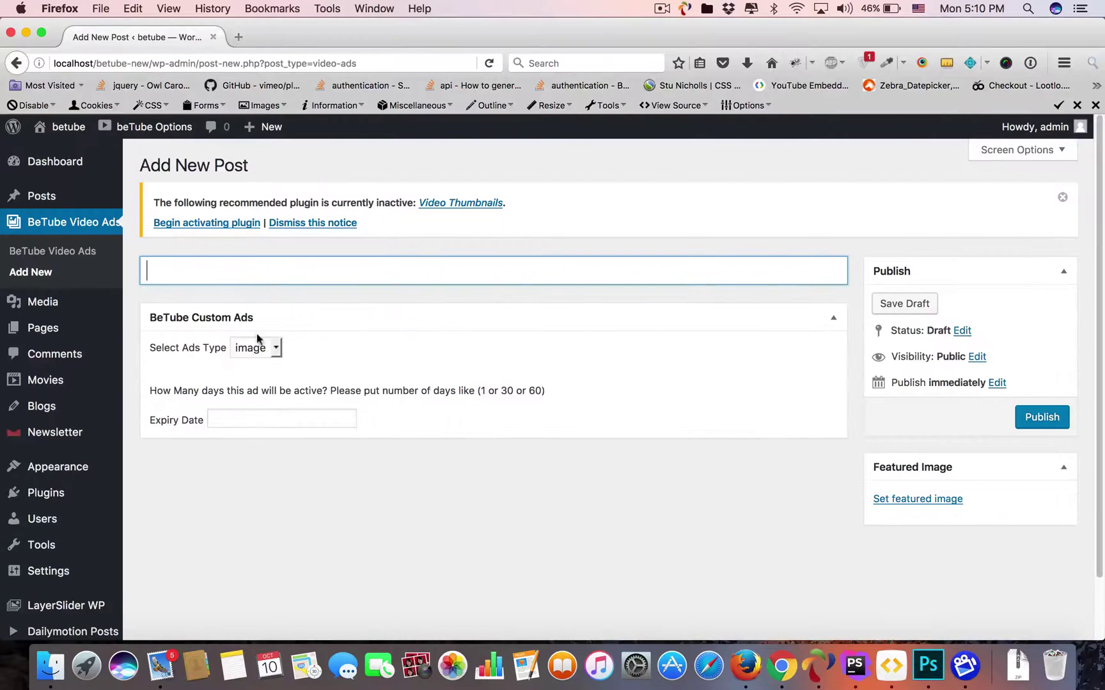
{"action": "type", "text": "im"}
{"action": "type", "text": "age ad"}
{"action": "left_click", "coordinate": [255, 348]}
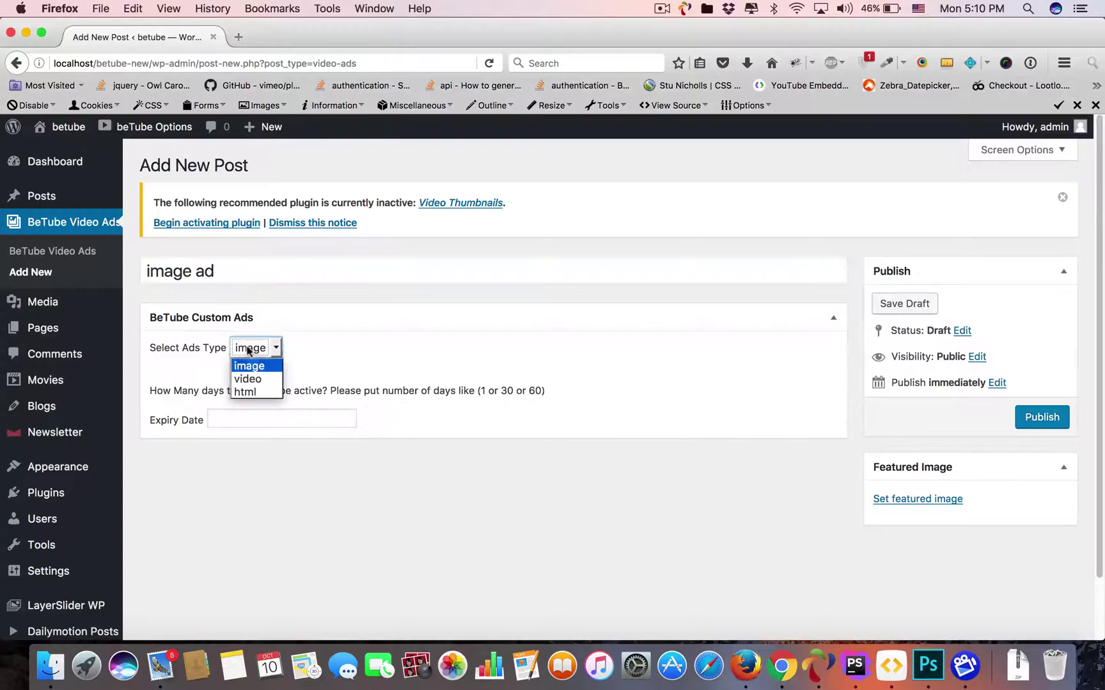
{"action": "left_click", "coordinate": [257, 374]}
{"action": "left_click", "coordinate": [254, 348]}
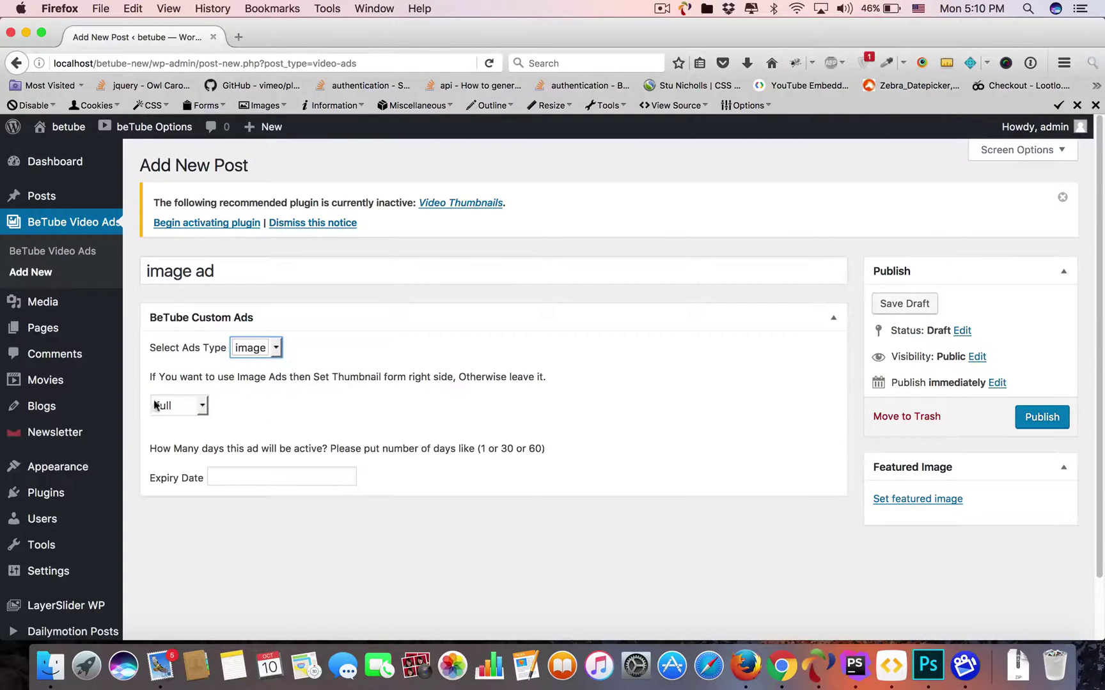
{"action": "left_click", "coordinate": [281, 473]}
{"action": "type", "text": "9"}
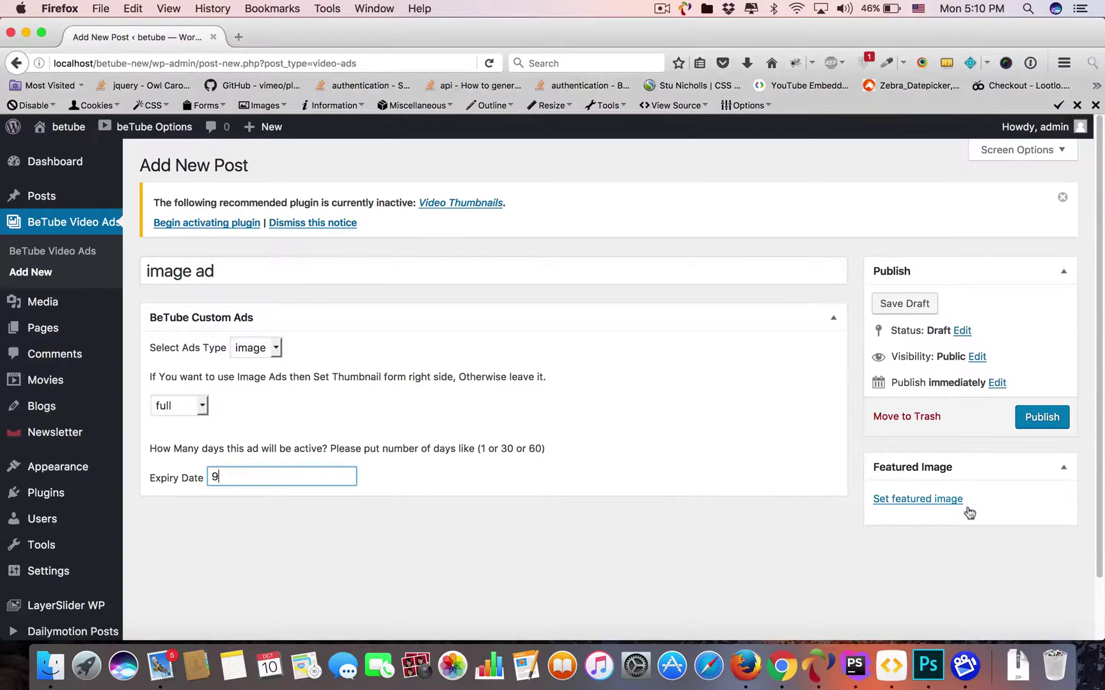
Set the shoe sale banner from the Media Library as featured image and publish the ad.
{"action": "left_click", "coordinate": [915, 499]}
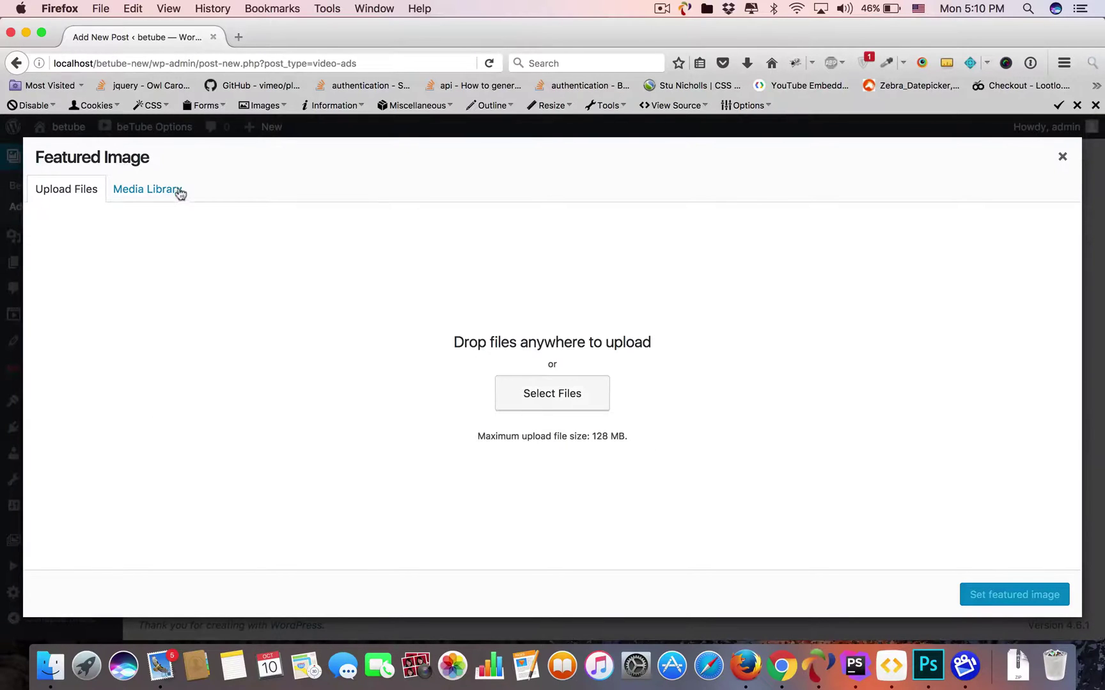
{"action": "left_click", "coordinate": [180, 194]}
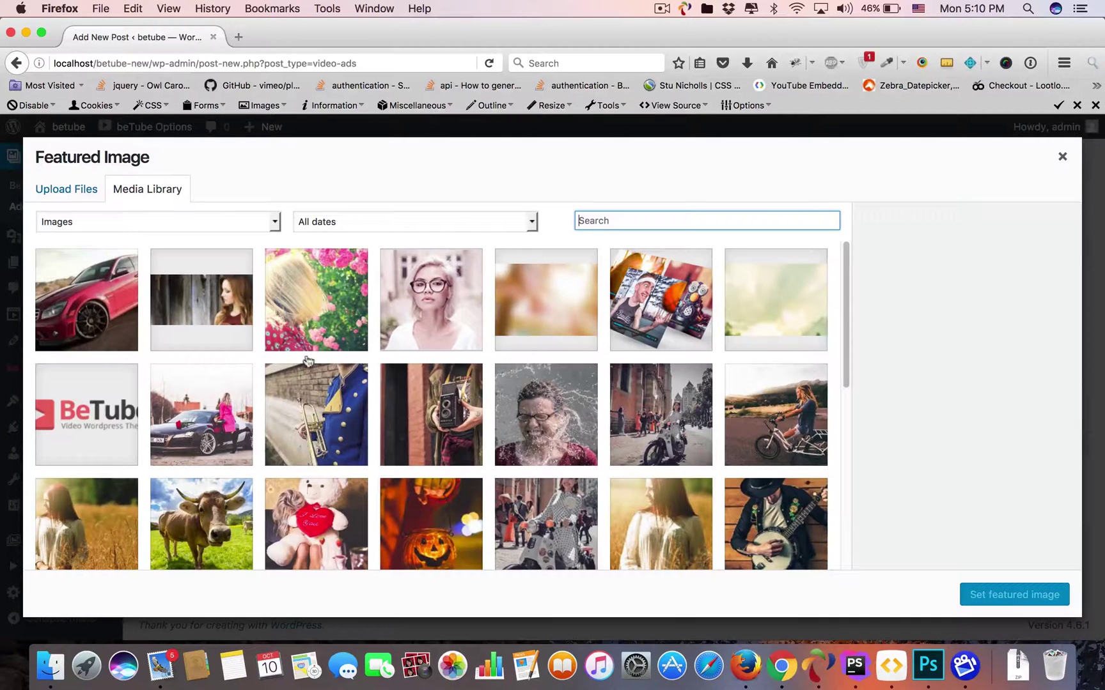
{"action": "scroll", "coordinate": [503, 380], "scroll_direction": "down", "scroll_amount": 5}
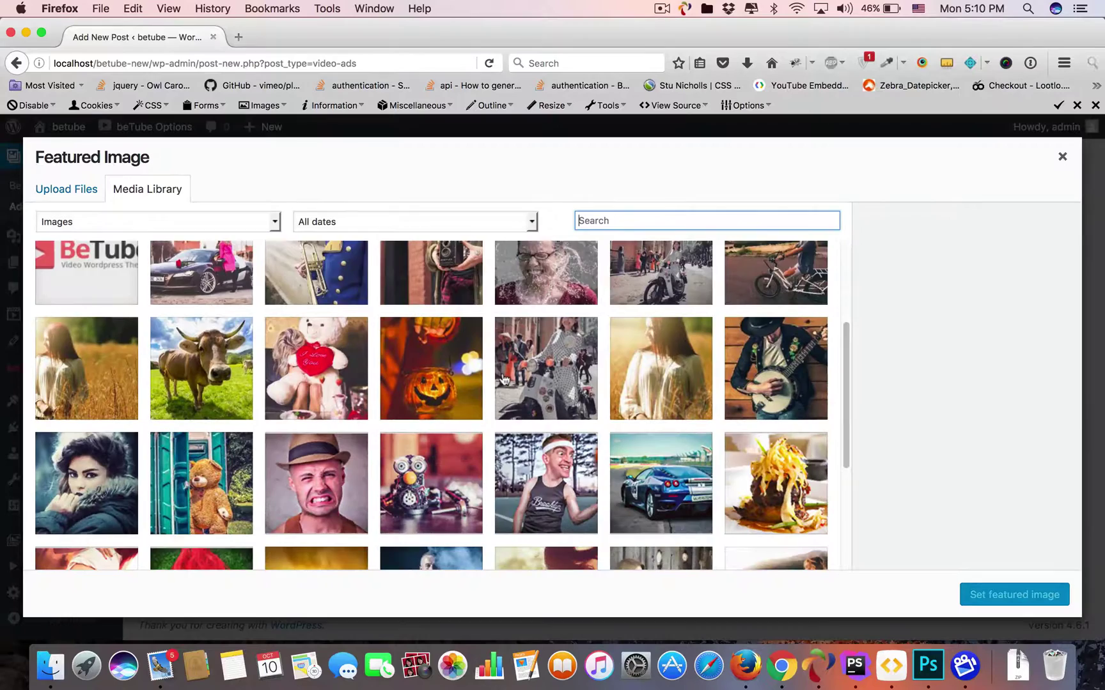
{"action": "scroll", "coordinate": [504, 379], "scroll_direction": "down", "scroll_amount": 3}
{"action": "scroll", "coordinate": [489, 378], "scroll_direction": "down", "scroll_amount": 2}
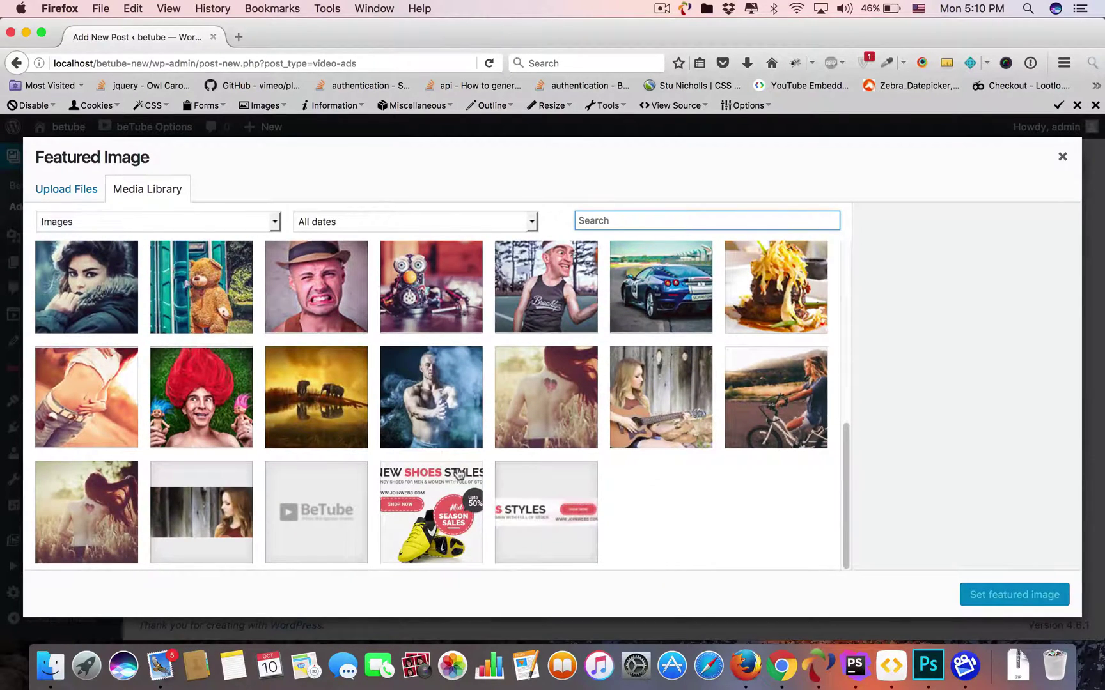
{"action": "left_click", "coordinate": [459, 475]}
{"action": "left_click", "coordinate": [1005, 594]}
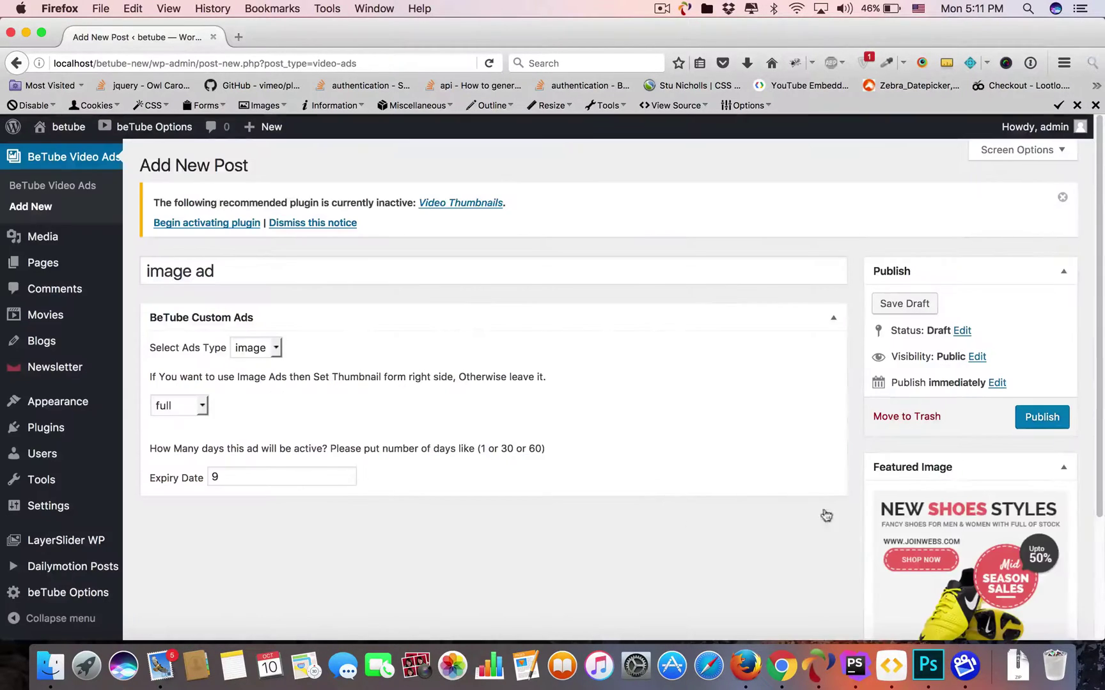
{"action": "scroll", "coordinate": [826, 515], "scroll_direction": "down", "scroll_amount": 3}
{"action": "left_click", "coordinate": [1043, 269]}
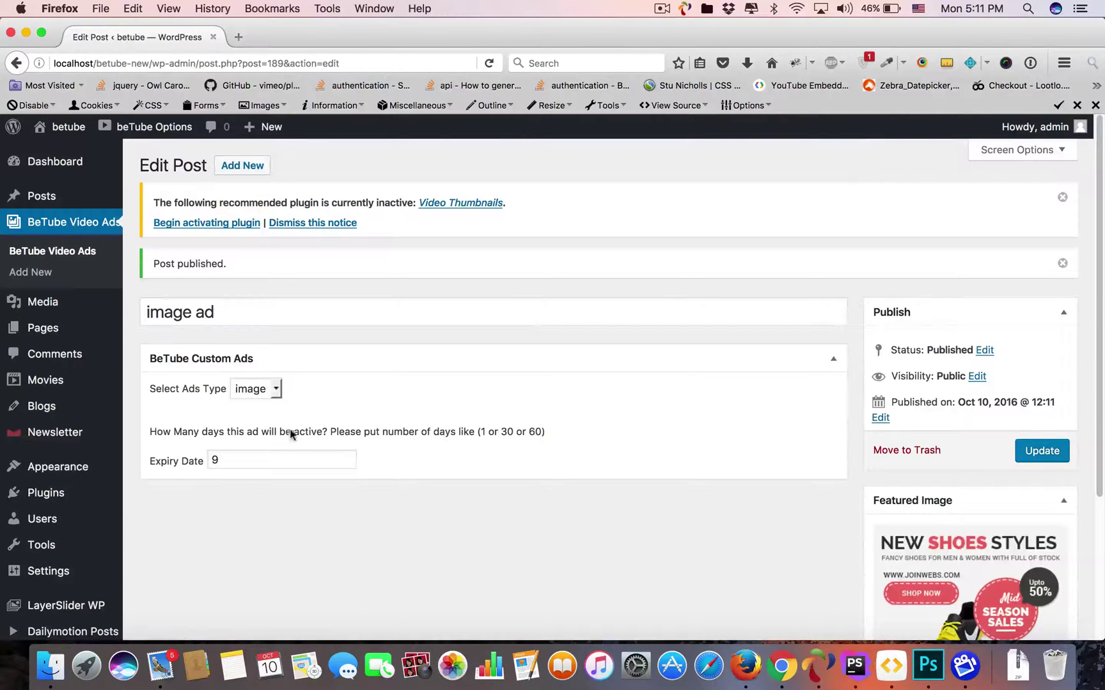
Return to the video ads list and open the site homepage in a new tab.
{"action": "left_click", "coordinate": [39, 252]}
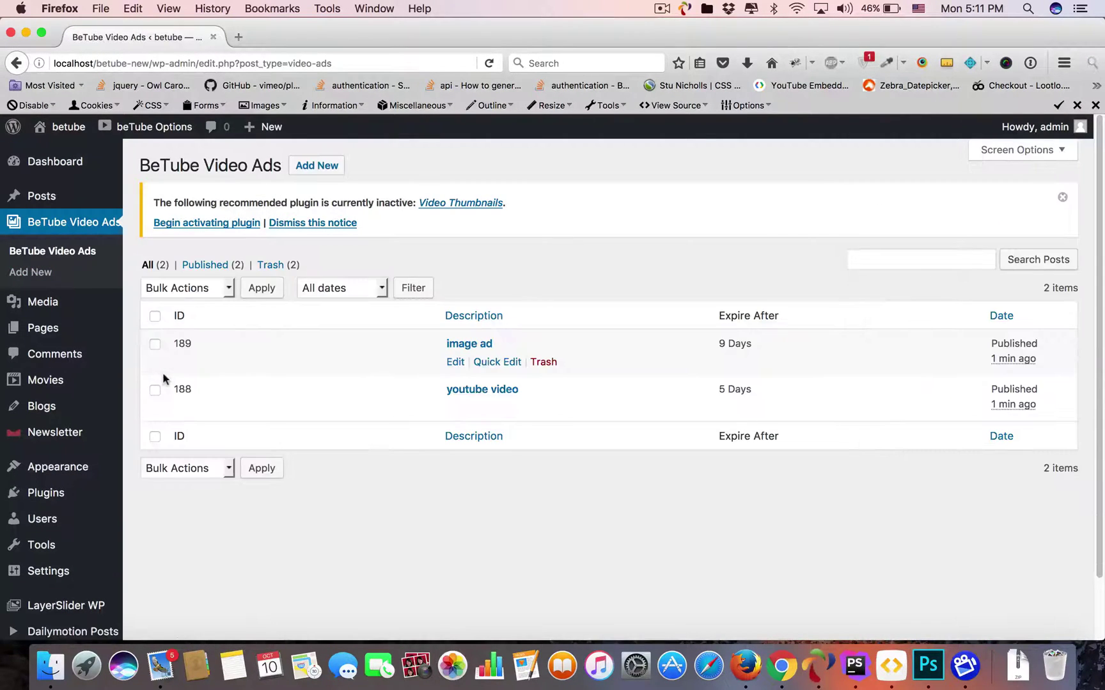
{"action": "right_click", "coordinate": [46, 132]}
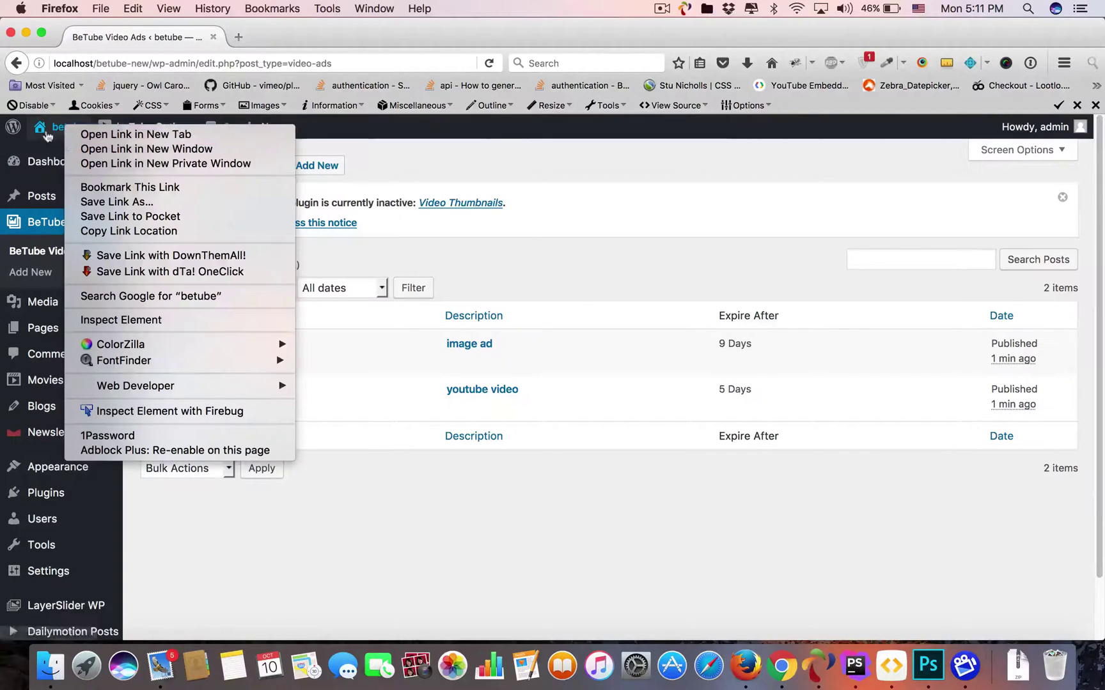
{"action": "key", "text": "Escape"}
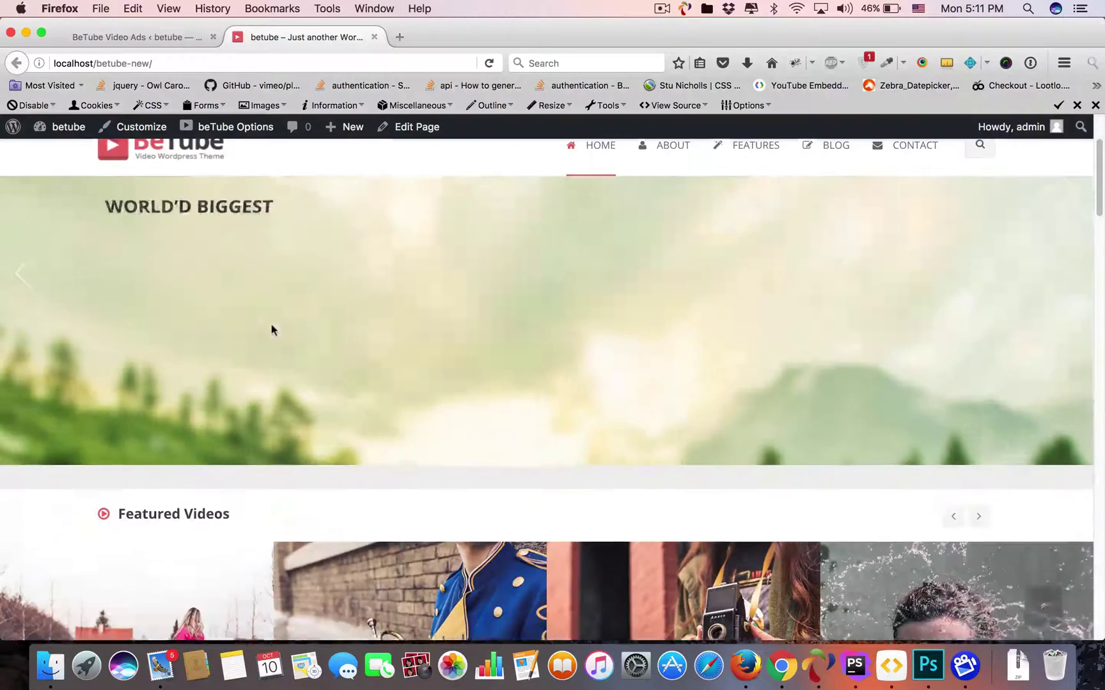
{"action": "scroll", "coordinate": [272, 330], "scroll_direction": "down", "scroll_amount": 4}
Open the third featured video post, reload it to see the shoe ad, then refresh the admin ads list.
{"action": "left_click", "coordinate": [683, 425]}
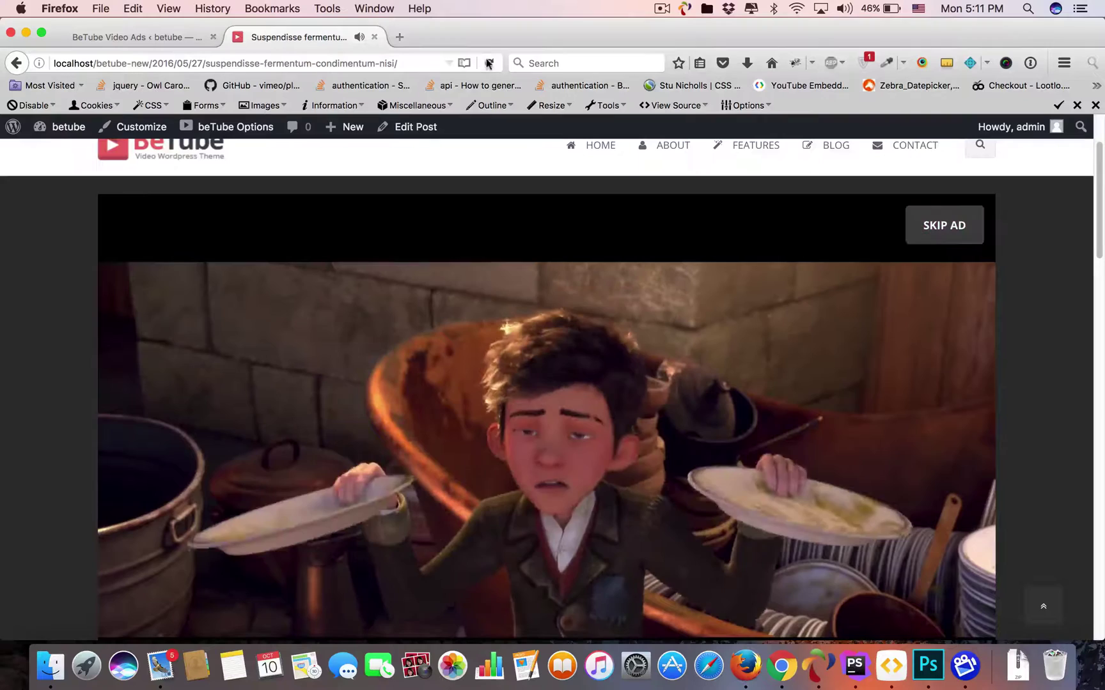
{"action": "left_click", "coordinate": [488, 62]}
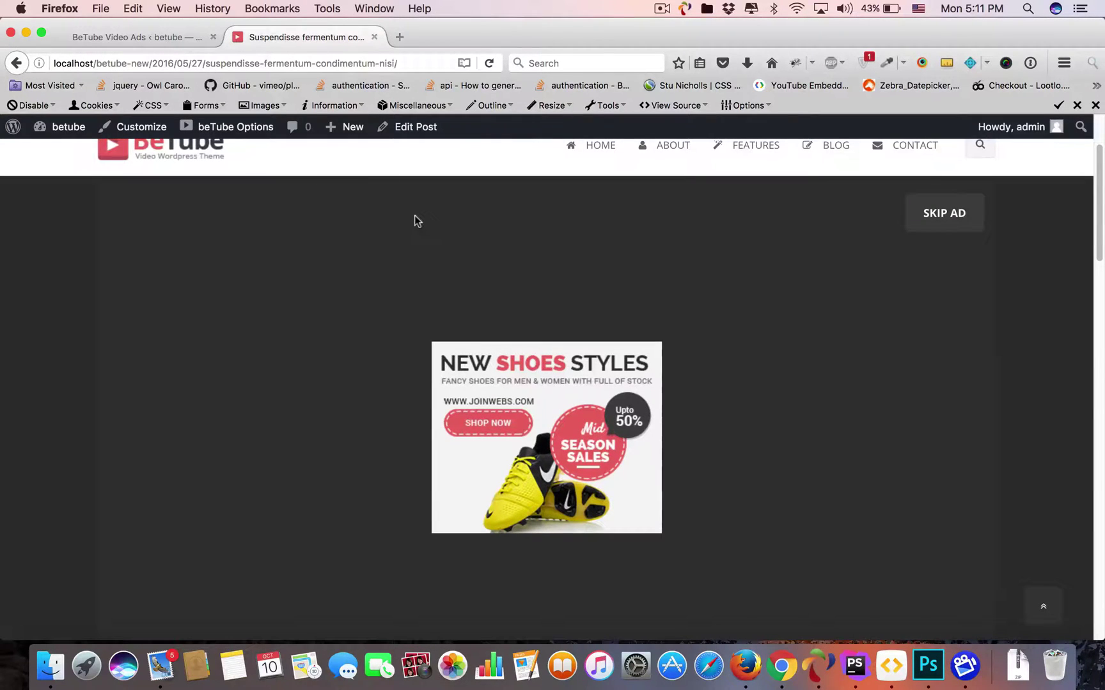
{"action": "left_click", "coordinate": [136, 38]}
{"action": "left_click", "coordinate": [64, 252]}
{"action": "mouse_move", "coordinate": [203, 354]}
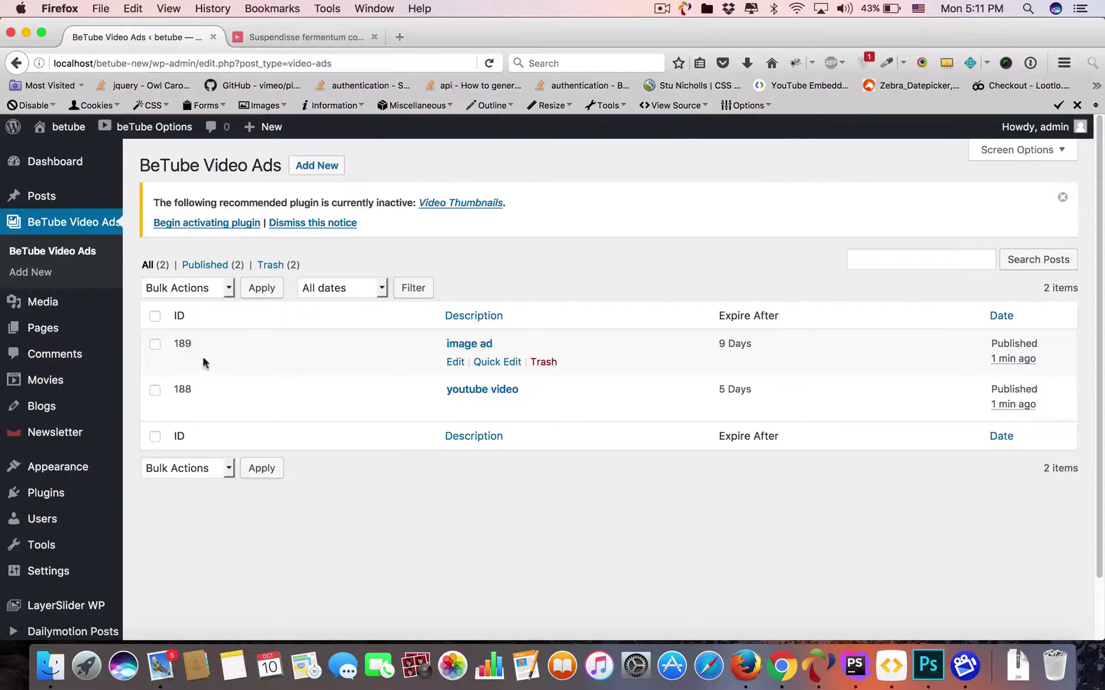
Copy ad ID 189 and open 'Suspendisse fermentum condimentum nisi' for editing.
{"action": "double_click", "coordinate": [183, 344]}
{"action": "left_click", "coordinate": [273, 37]}
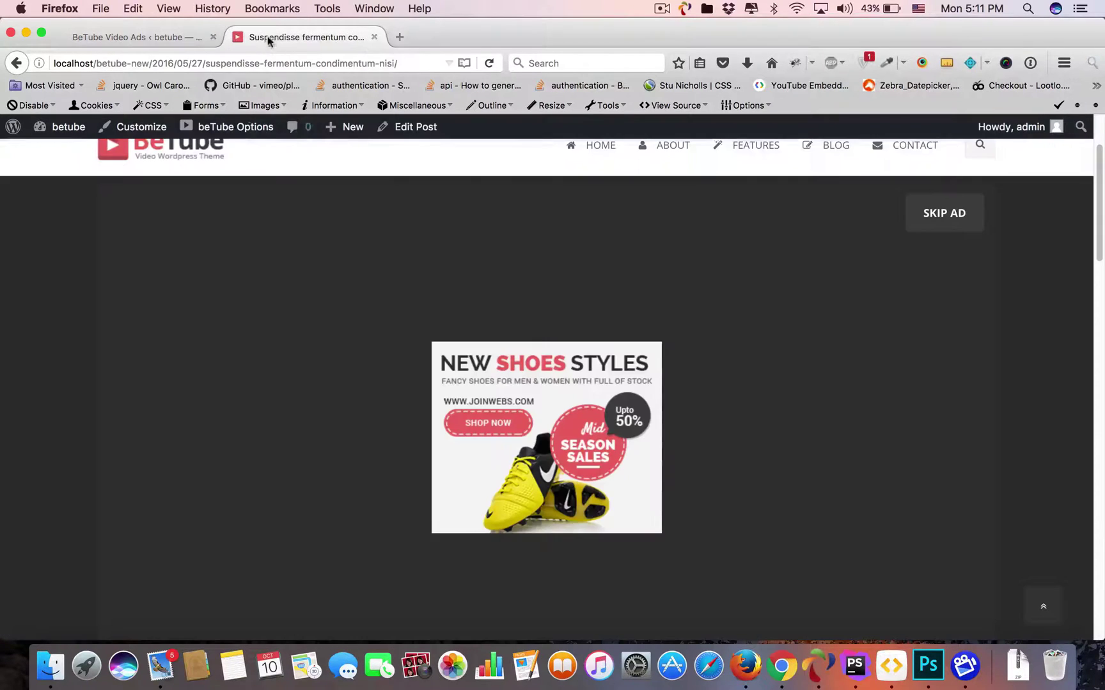
{"action": "left_click", "coordinate": [412, 126]}
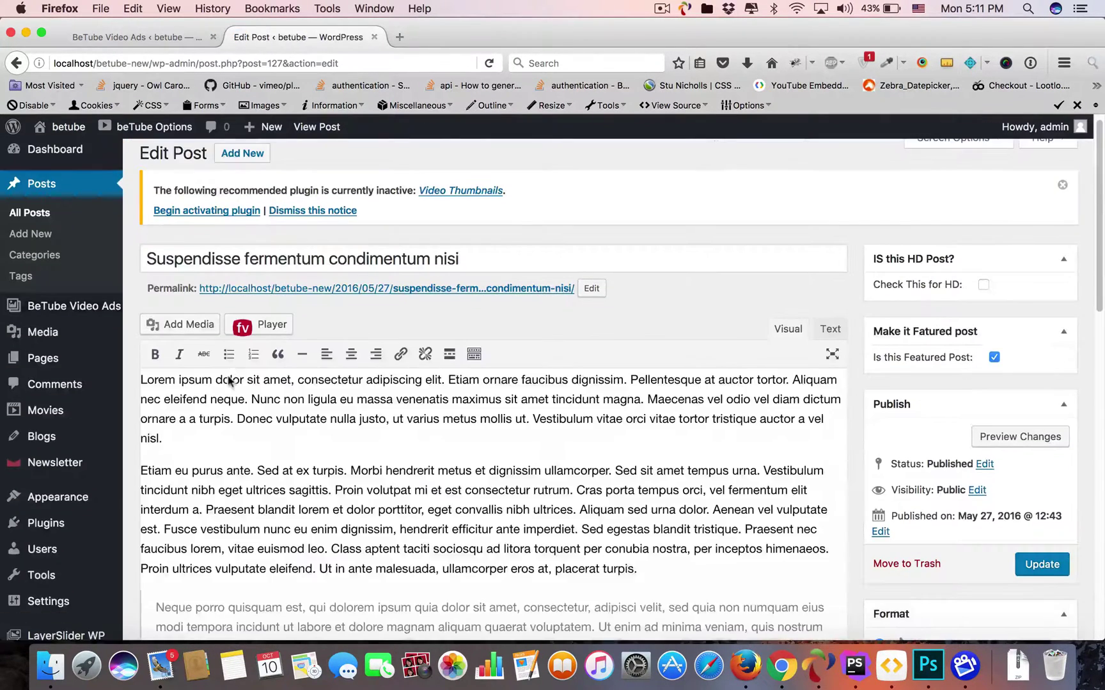
Enter 189 in the post's Video Ads ID field and update the post.
{"action": "scroll", "coordinate": [227, 382], "scroll_direction": "down", "scroll_amount": 3}
{"action": "scroll", "coordinate": [227, 382], "scroll_direction": "down", "scroll_amount": 8}
{"action": "scroll", "coordinate": [202, 358], "scroll_direction": "down", "scroll_amount": 2}
{"action": "scroll", "coordinate": [154, 256], "scroll_direction": "up", "scroll_amount": 2}
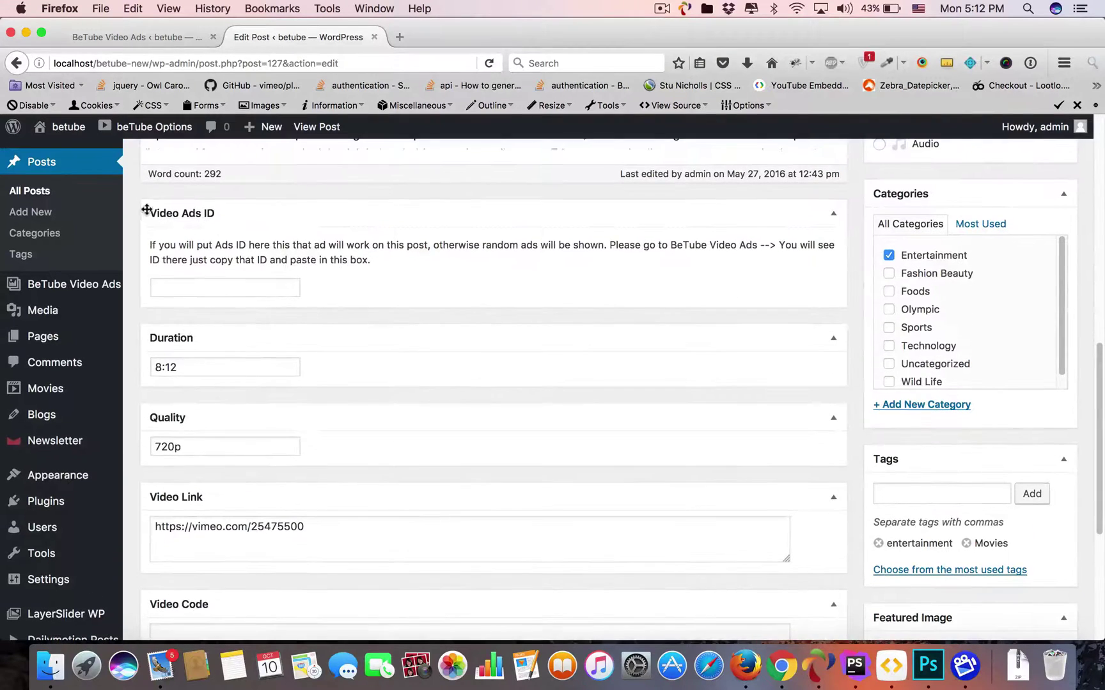
{"action": "left_click", "coordinate": [225, 289]}
{"action": "type", "text": "189"}
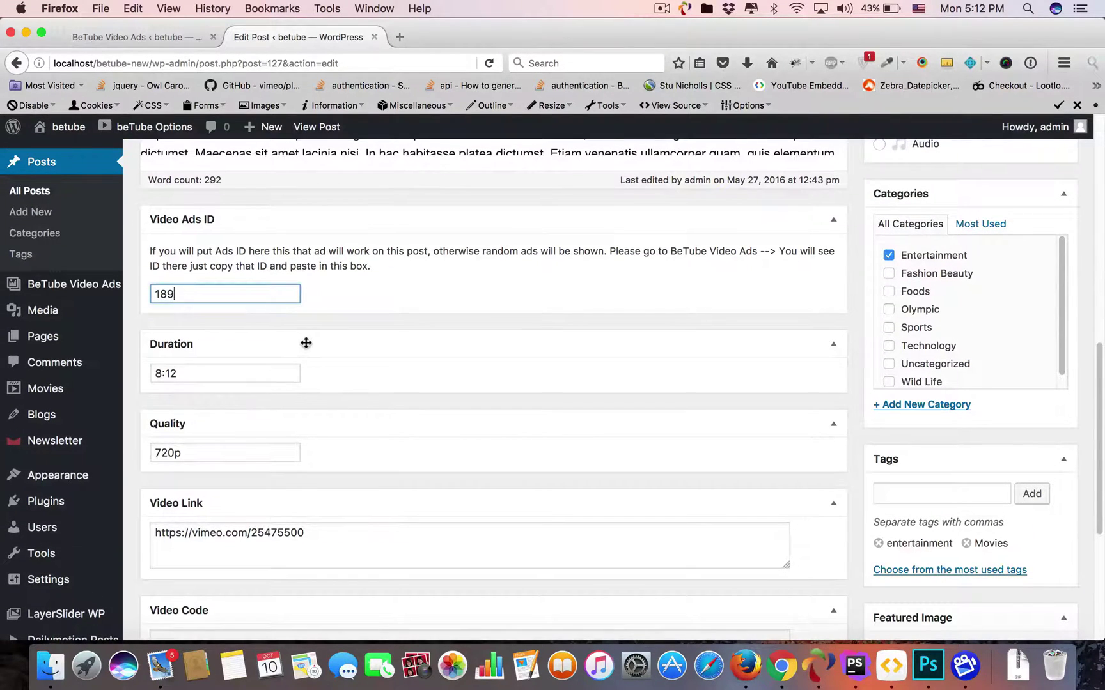
{"action": "scroll", "coordinate": [734, 333], "scroll_direction": "up", "scroll_amount": 1}
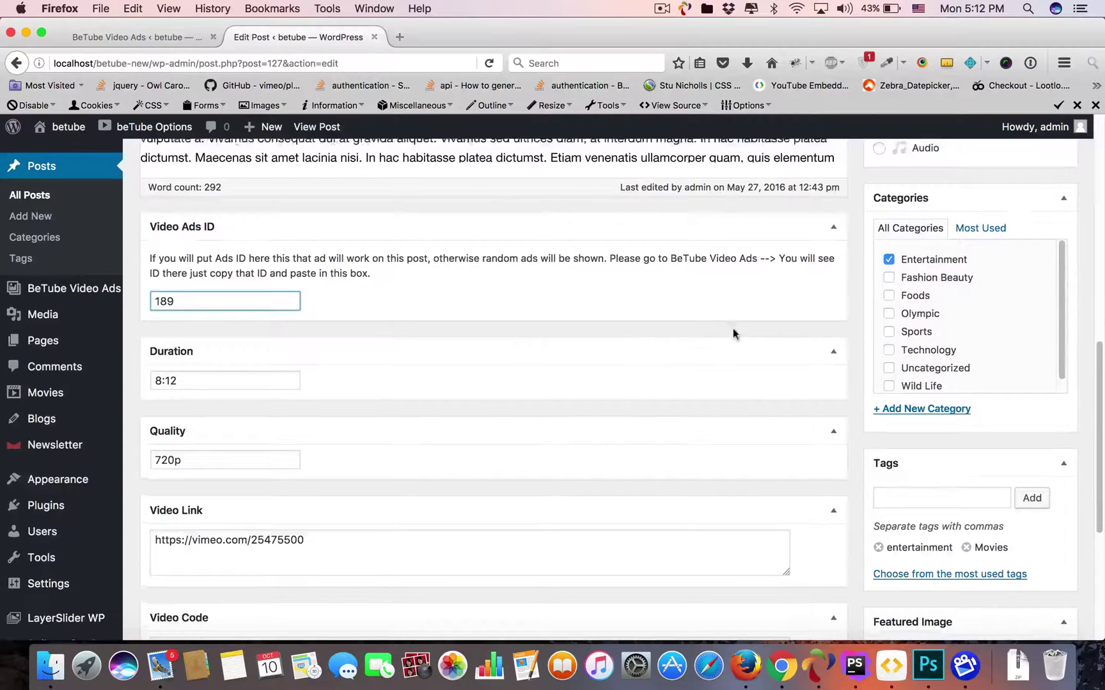
{"action": "scroll", "coordinate": [733, 334], "scroll_direction": "up", "scroll_amount": 5}
{"action": "left_click", "coordinate": [1048, 153]}
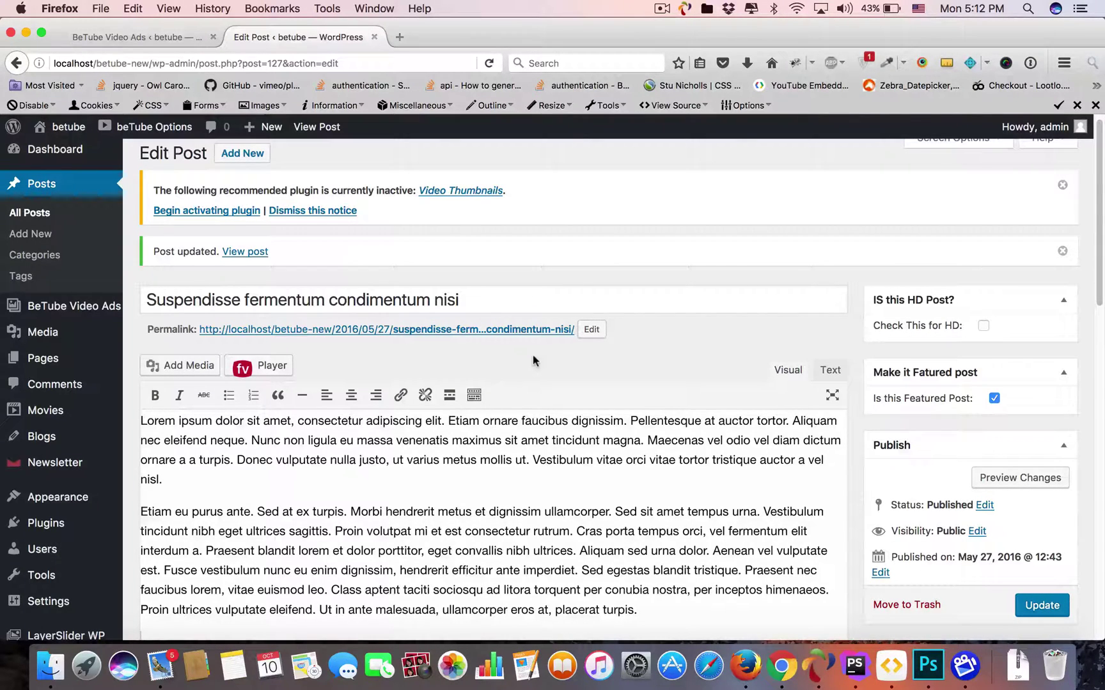
{"action": "left_click", "coordinate": [317, 126]}
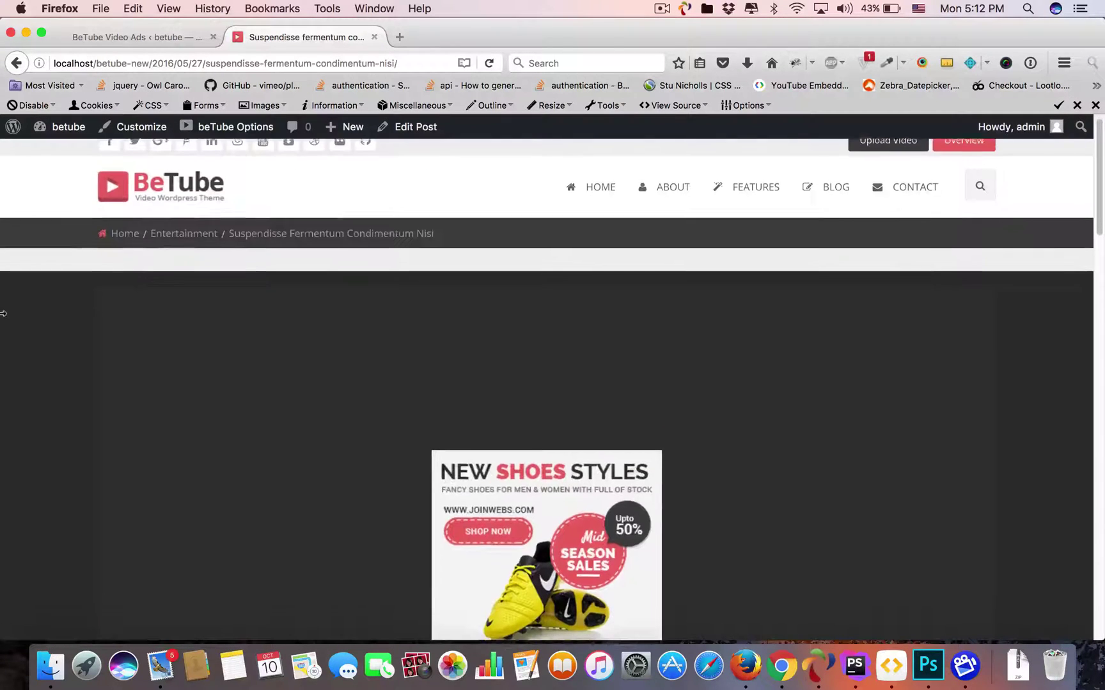
Reload the post page twice, confirming the shoe sale ad counts down to Skip Ad.
{"action": "scroll", "coordinate": [13, 313], "scroll_direction": "down", "scroll_amount": 2}
{"action": "scroll", "coordinate": [19, 314], "scroll_direction": "down", "scroll_amount": 1}
{"action": "scroll", "coordinate": [22, 314], "scroll_direction": "down", "scroll_amount": 4}
{"action": "scroll", "coordinate": [25, 315], "scroll_direction": "up", "scroll_amount": 2}
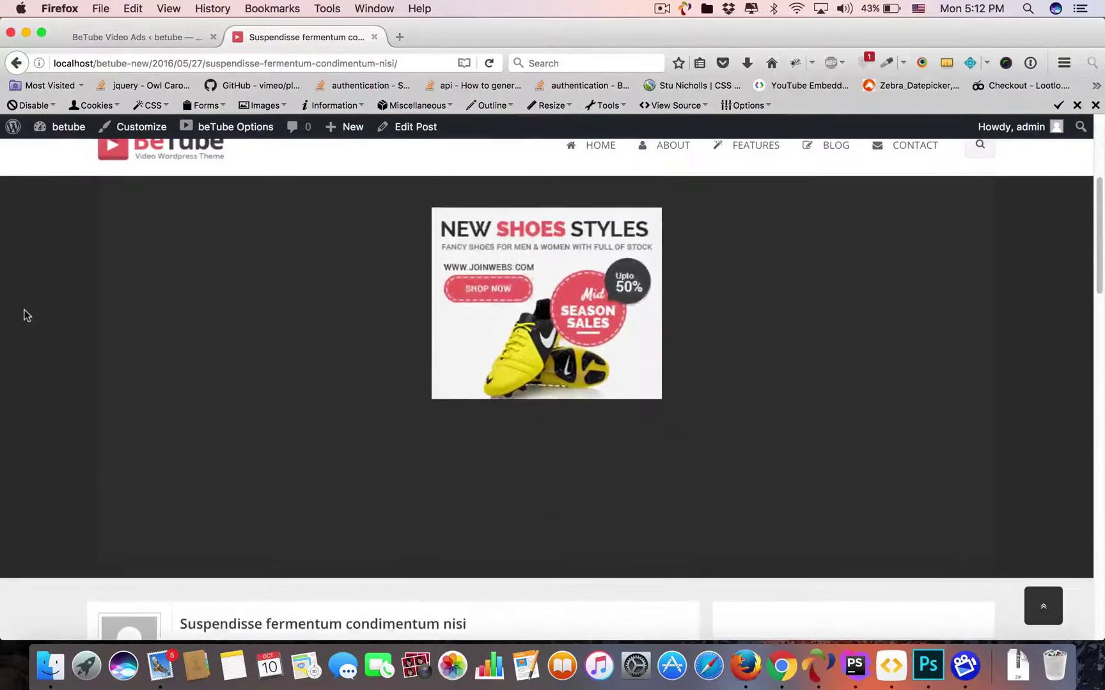
{"action": "scroll", "coordinate": [26, 313], "scroll_direction": "up", "scroll_amount": 2}
{"action": "scroll", "coordinate": [26, 313], "scroll_direction": "up", "scroll_amount": 2}
{"action": "scroll", "coordinate": [26, 312], "scroll_direction": "down", "scroll_amount": 2}
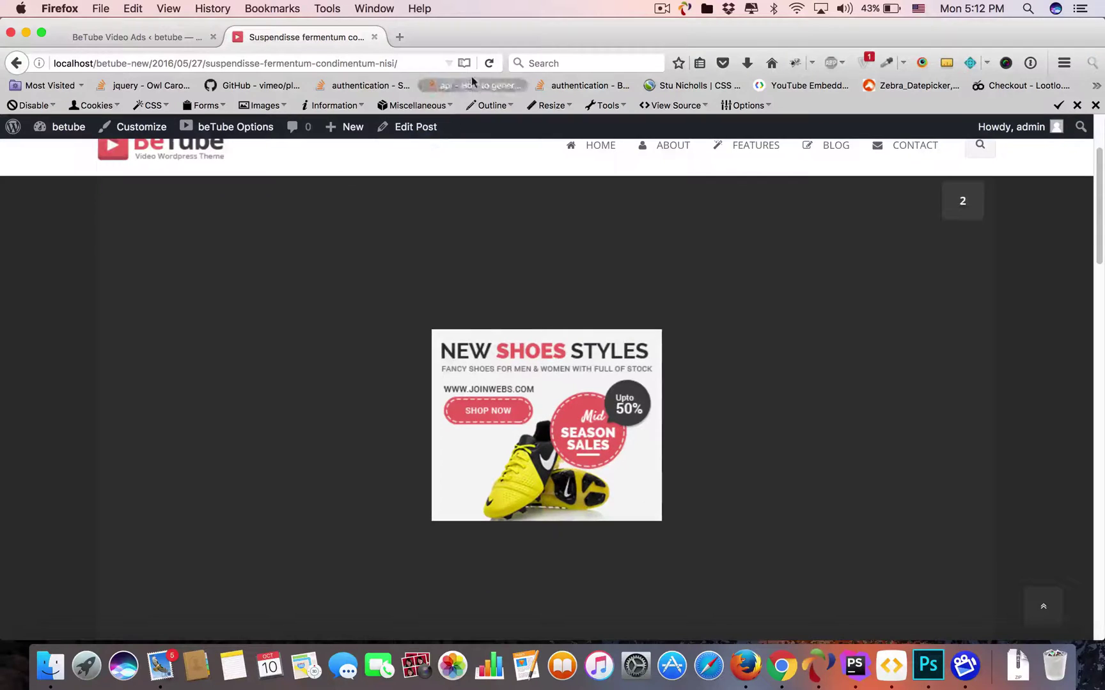
{"action": "left_click", "coordinate": [489, 63]}
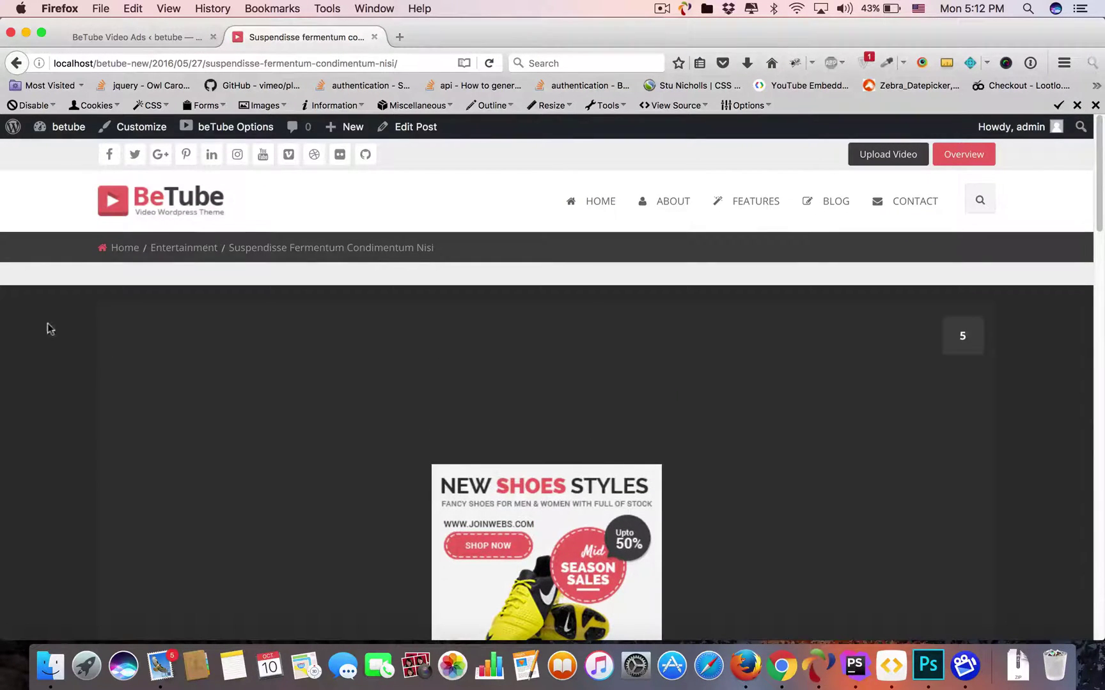
{"action": "left_click", "coordinate": [489, 63]}
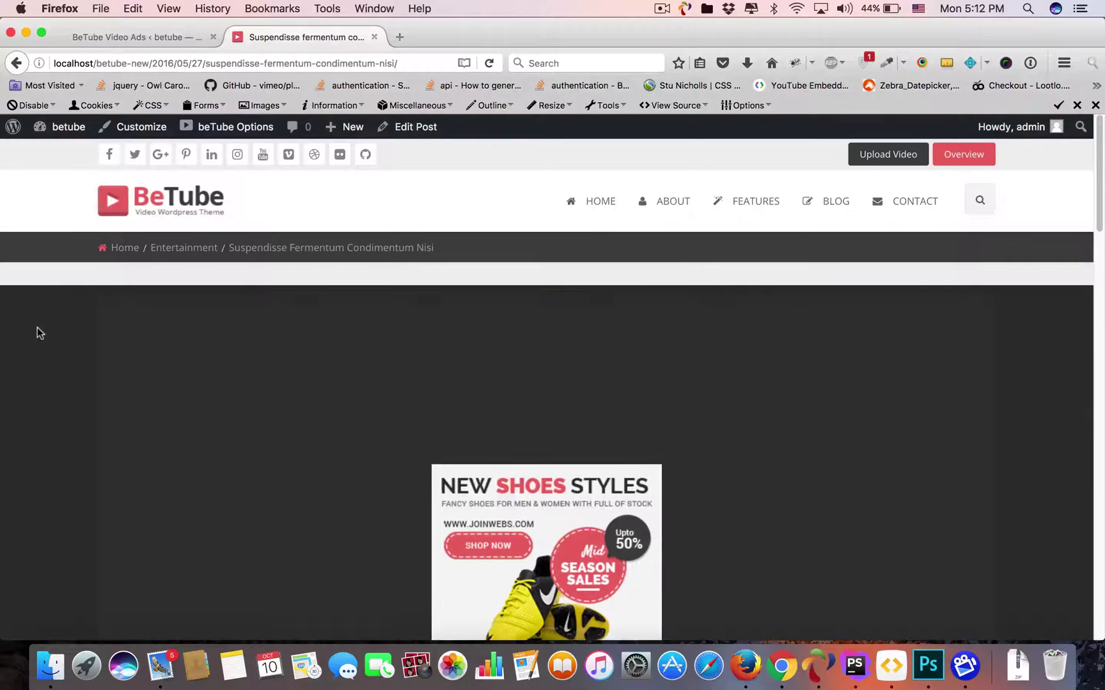
{"action": "scroll", "coordinate": [37, 331], "scroll_direction": "down", "scroll_amount": 2}
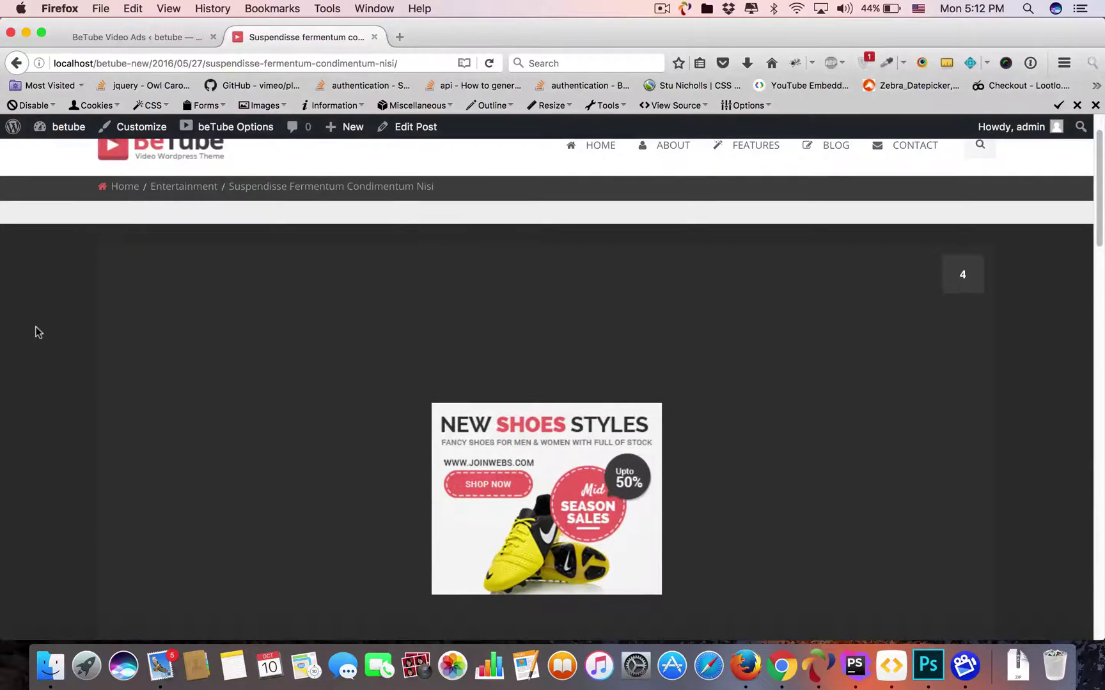
{"action": "scroll", "coordinate": [450, 332], "scroll_direction": "down", "scroll_amount": 2}
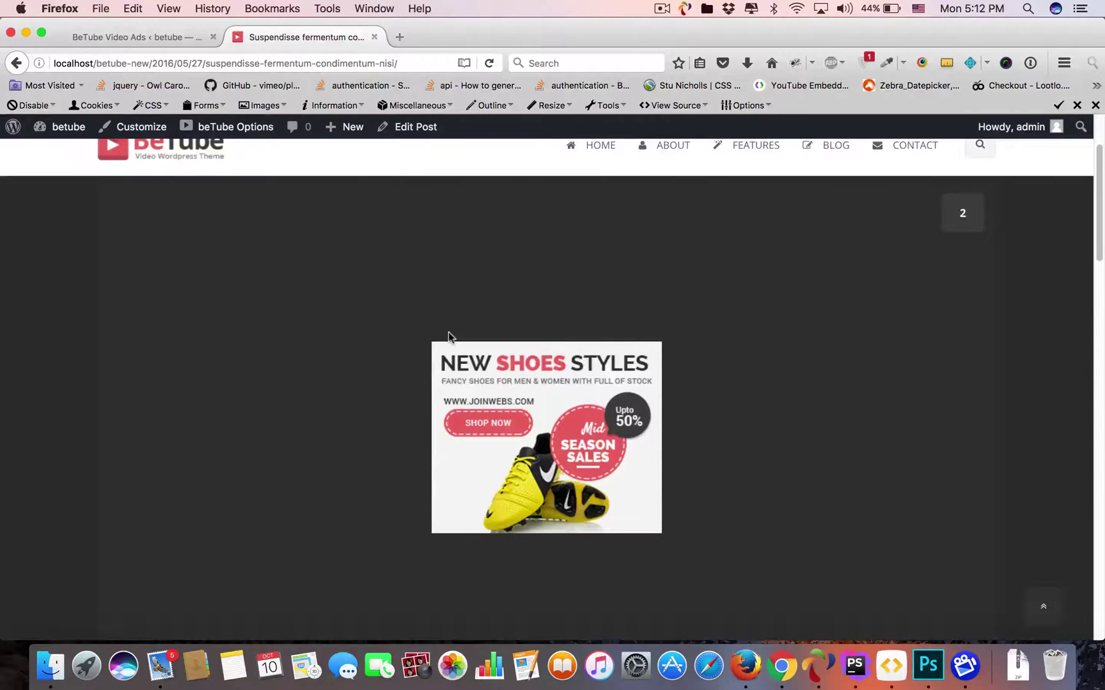